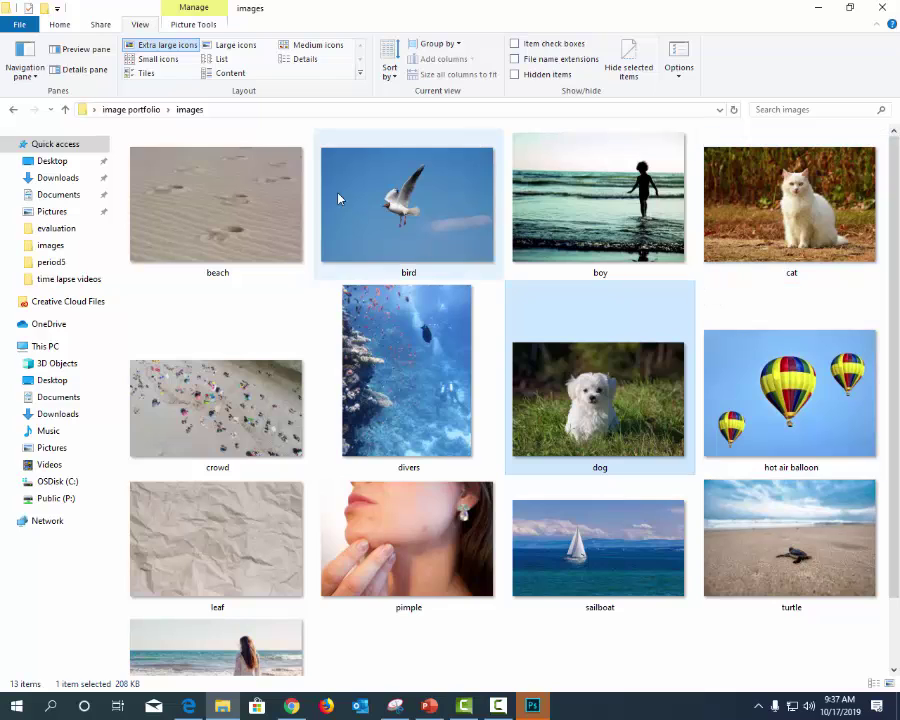
- Look at the cat and dog pictures in the images folder of the image portfolio
click(783, 198)
click(591, 436)
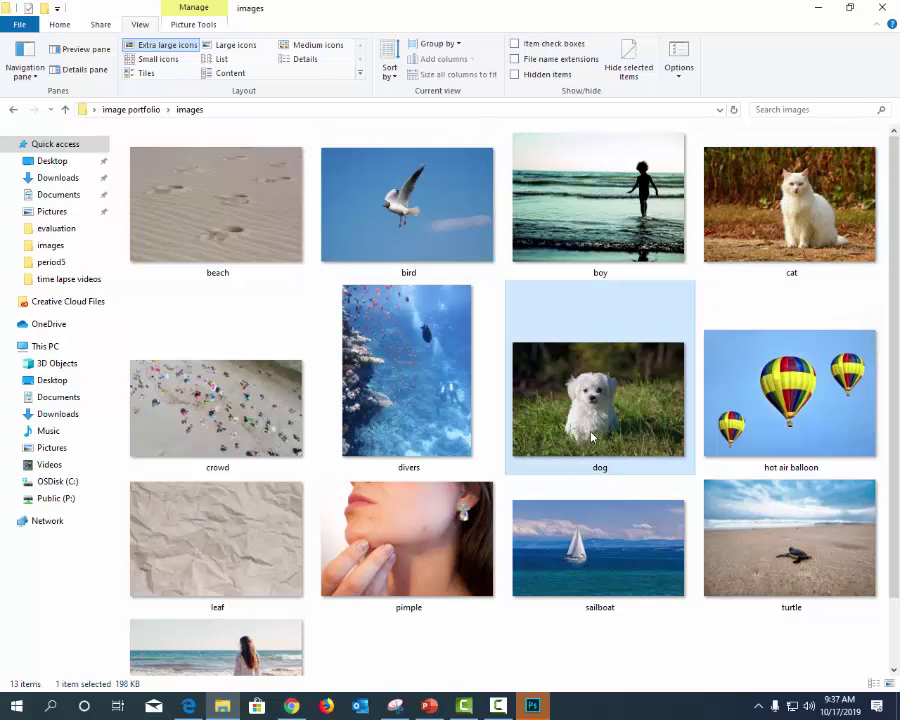
click(820, 10)
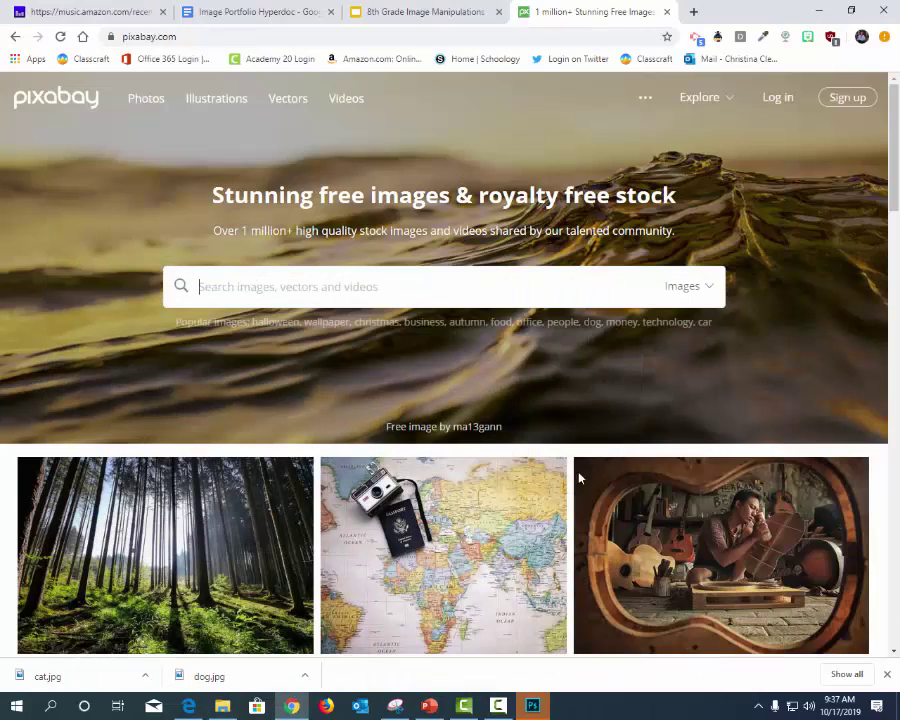
- Switch to Photoshop and browse for a file to open in the Desktop's image portfolio > images folder
click(533, 707)
click(42, 236)
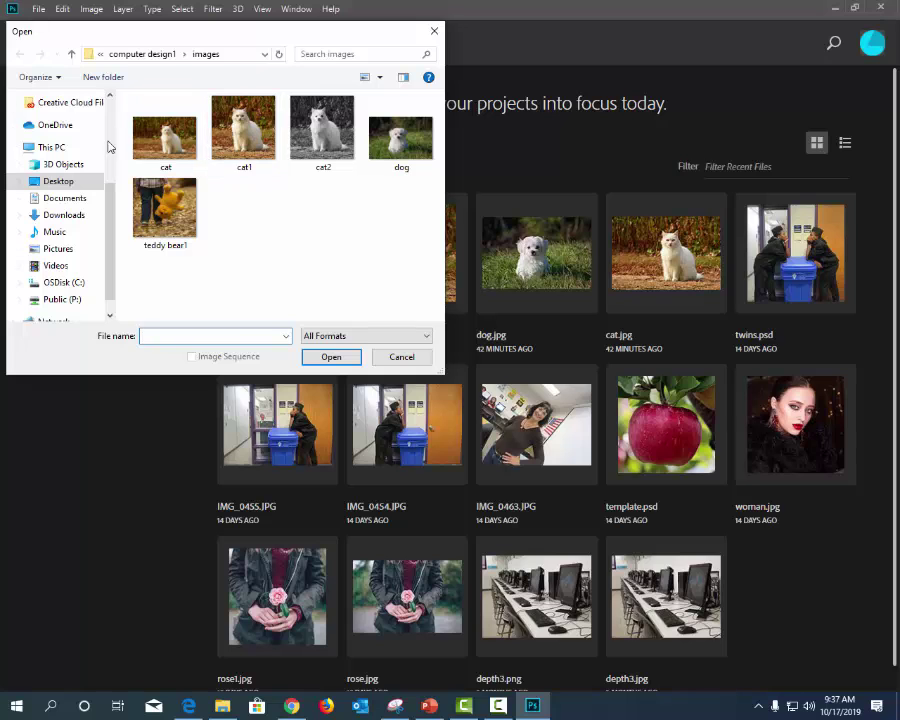
click(62, 147)
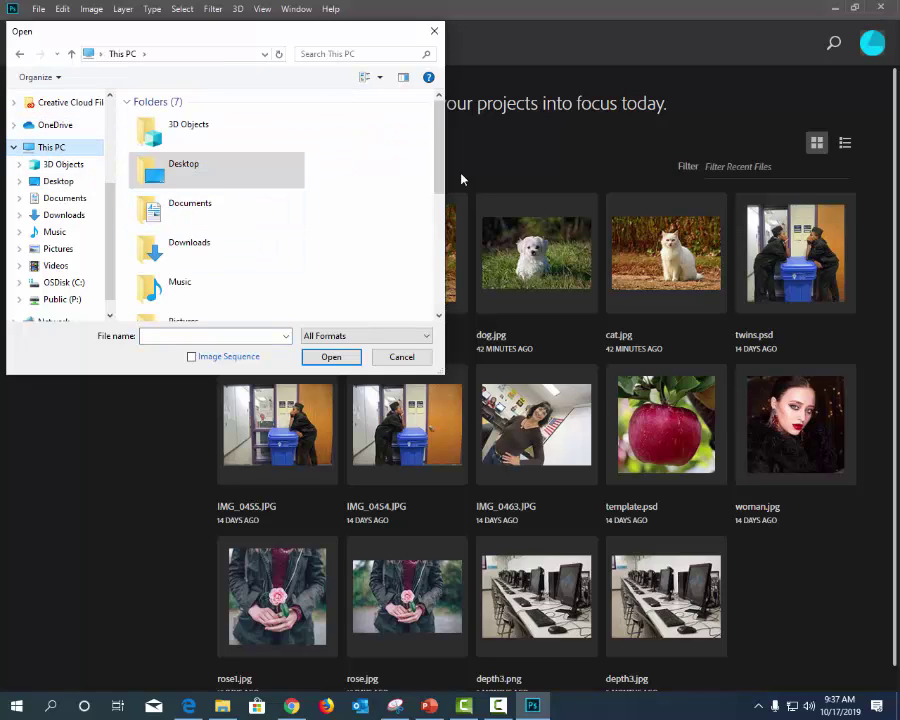
drag(436, 176, 435, 256)
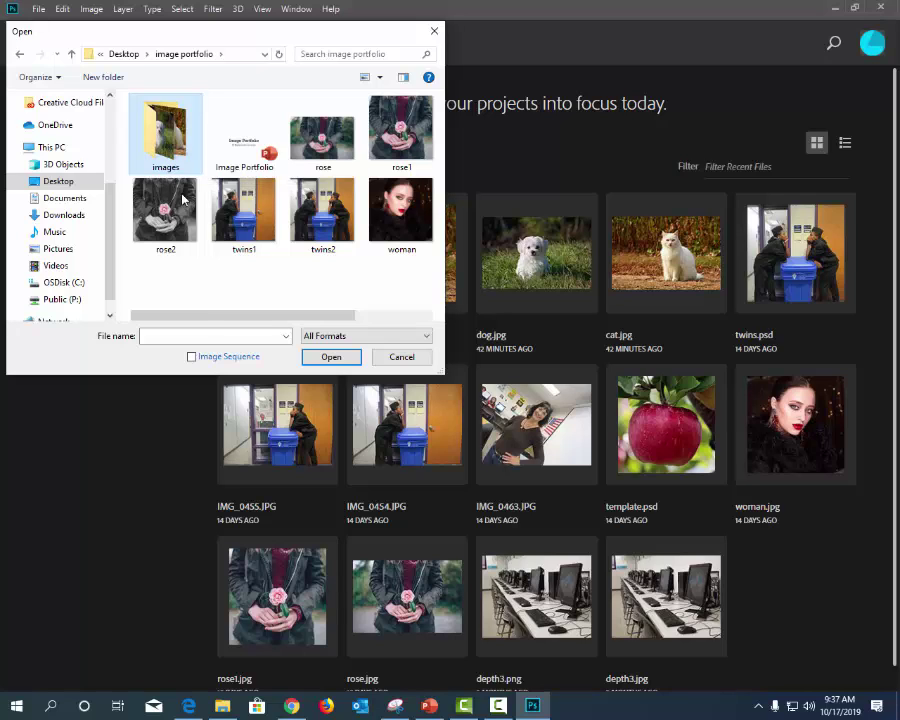
double_click(162, 137)
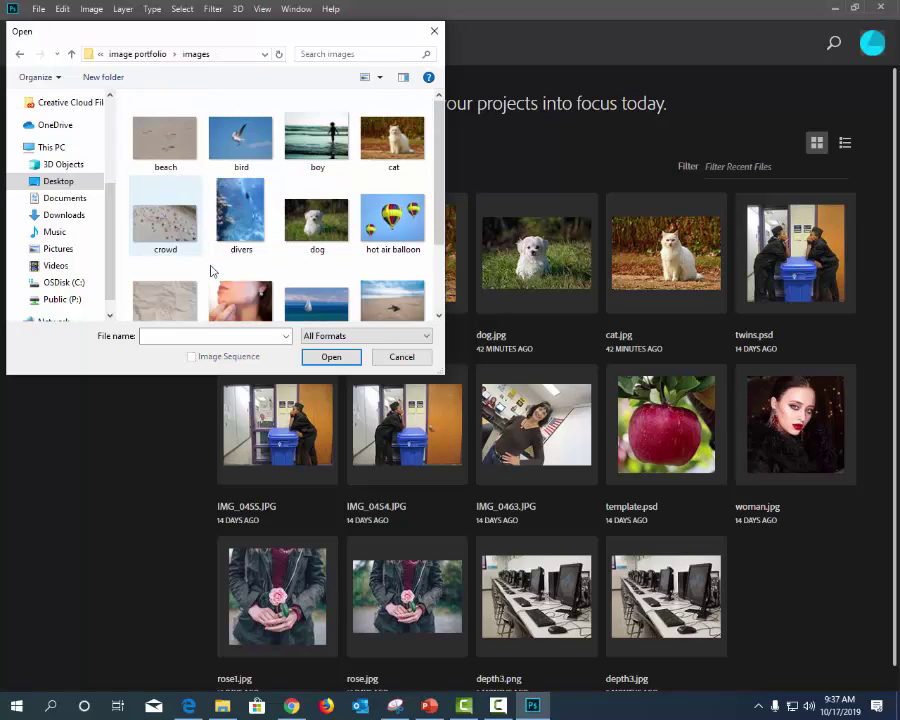
- Open the cat and dog pictures together from the images folder
click(402, 141)
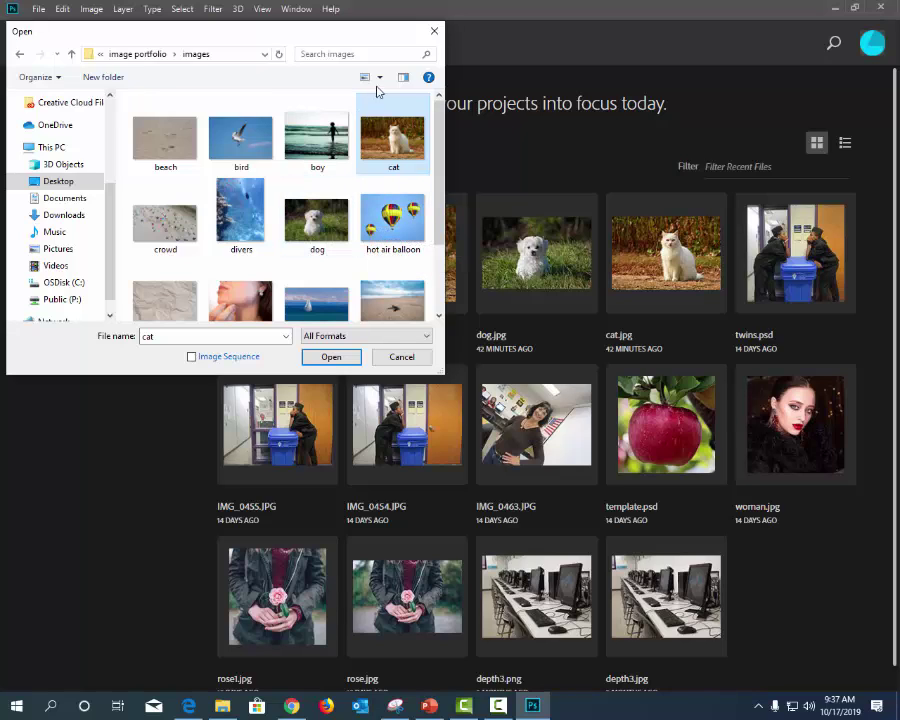
click(381, 82)
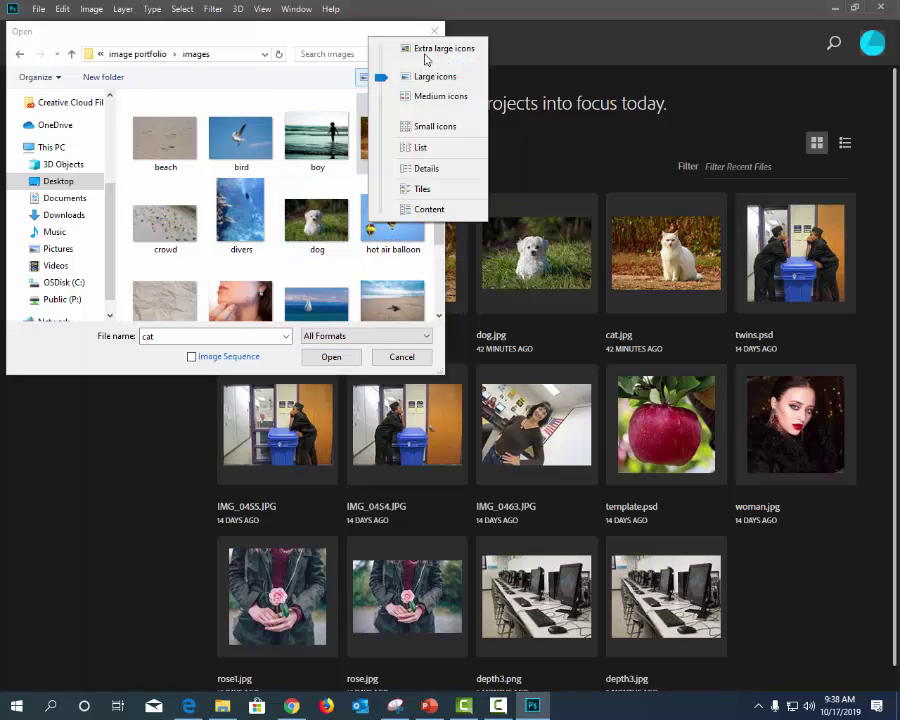
click(414, 48)
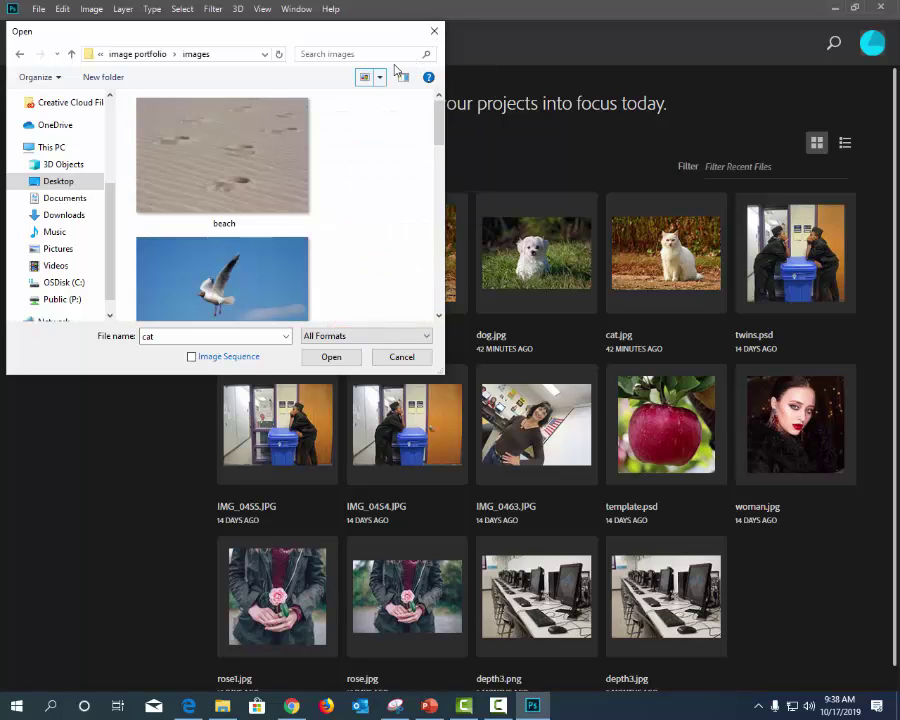
click(380, 77)
click(425, 101)
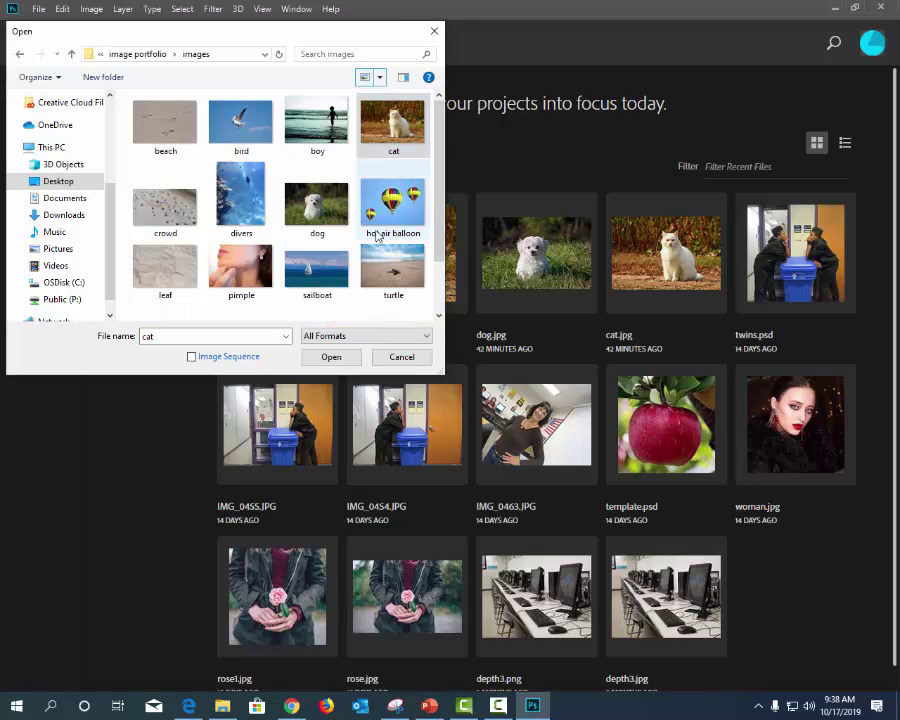
click(318, 212)
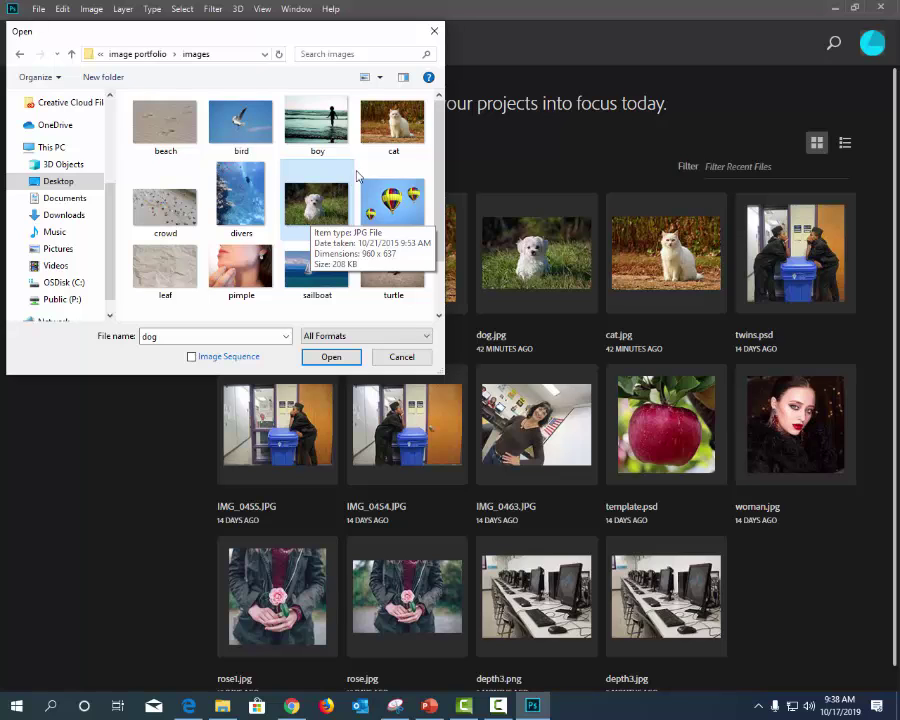
ctrl+click(416, 148)
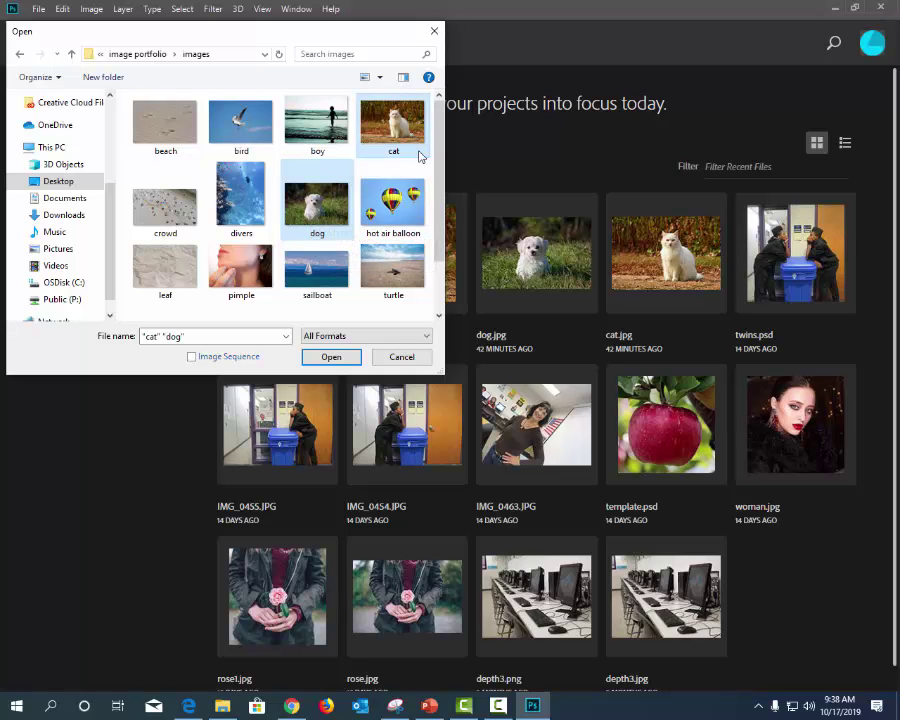
click(331, 357)
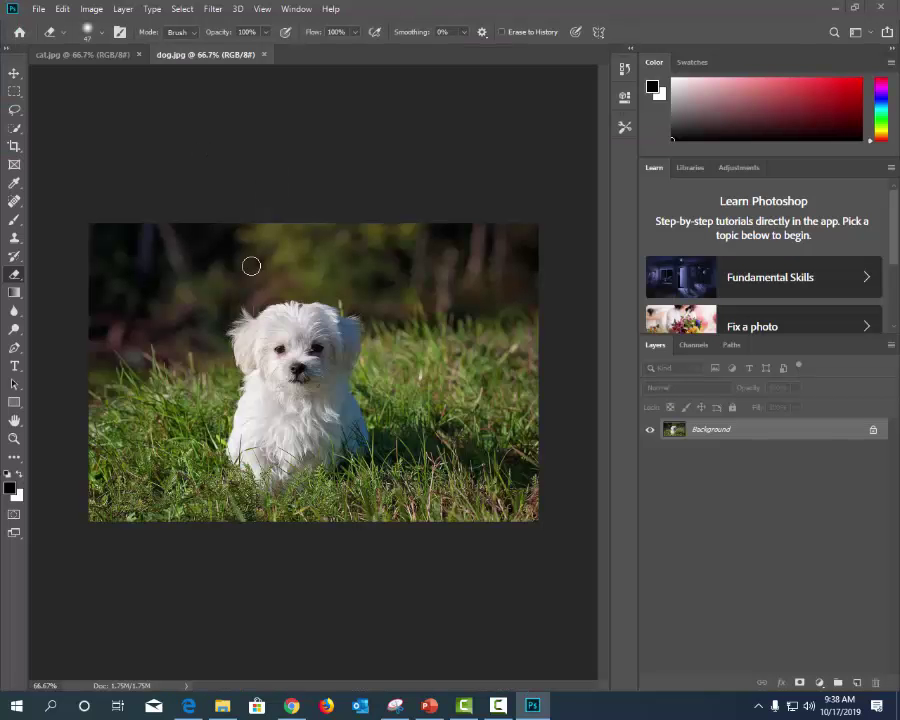
- Compare the two open pictures and check the pixel dimensions of cat.jpg
click(99, 55)
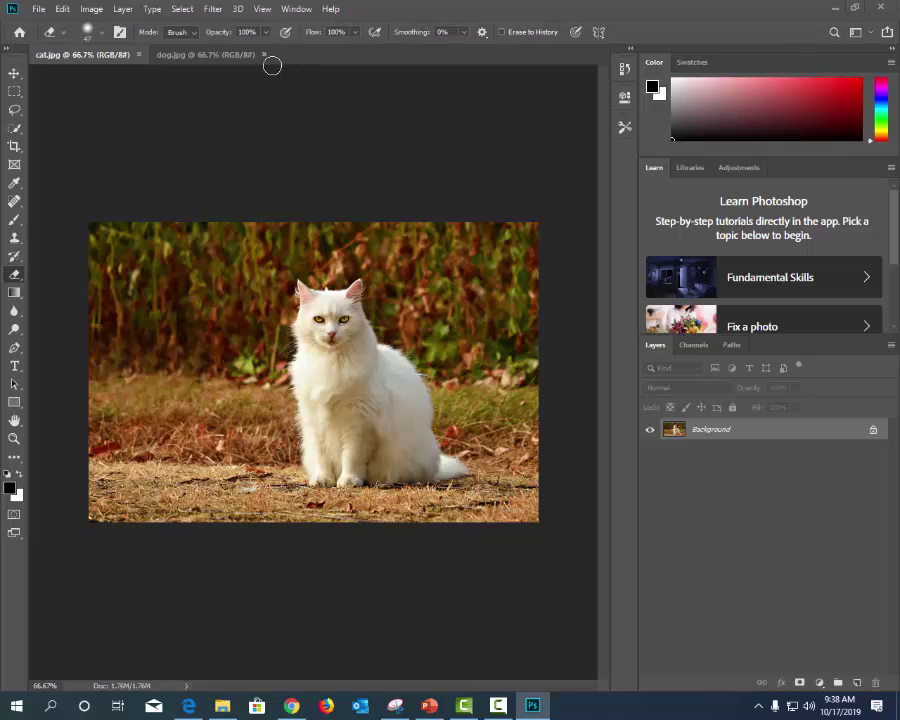
click(203, 56)
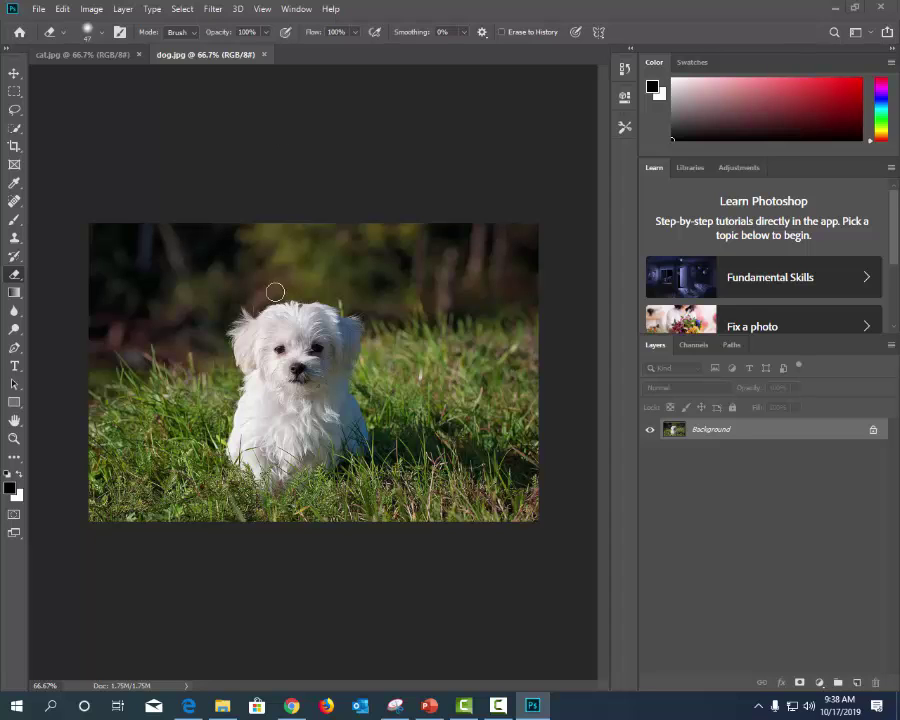
click(92, 55)
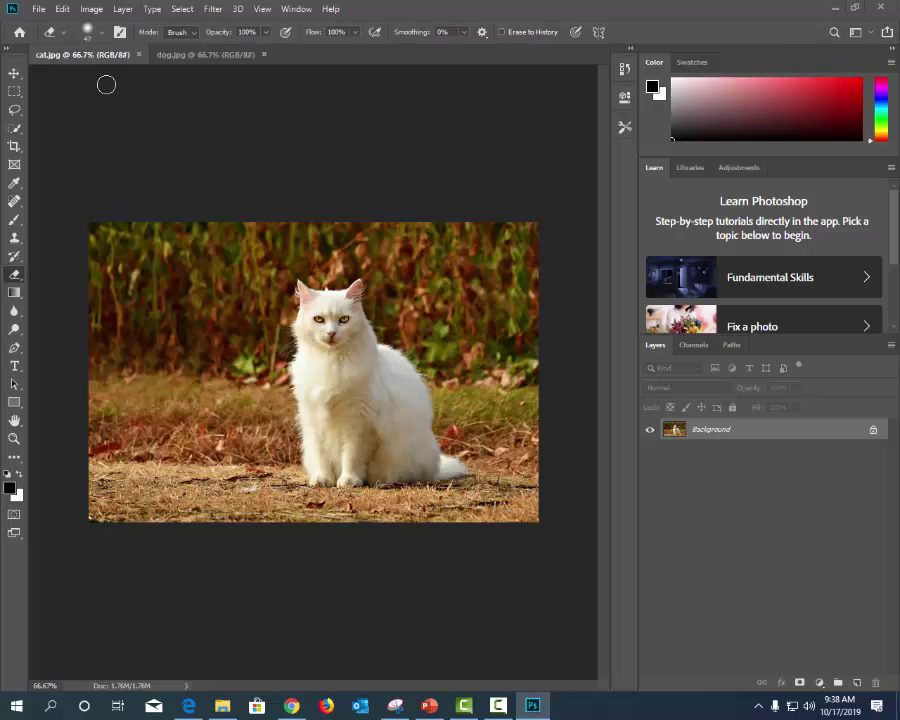
click(95, 10)
click(110, 114)
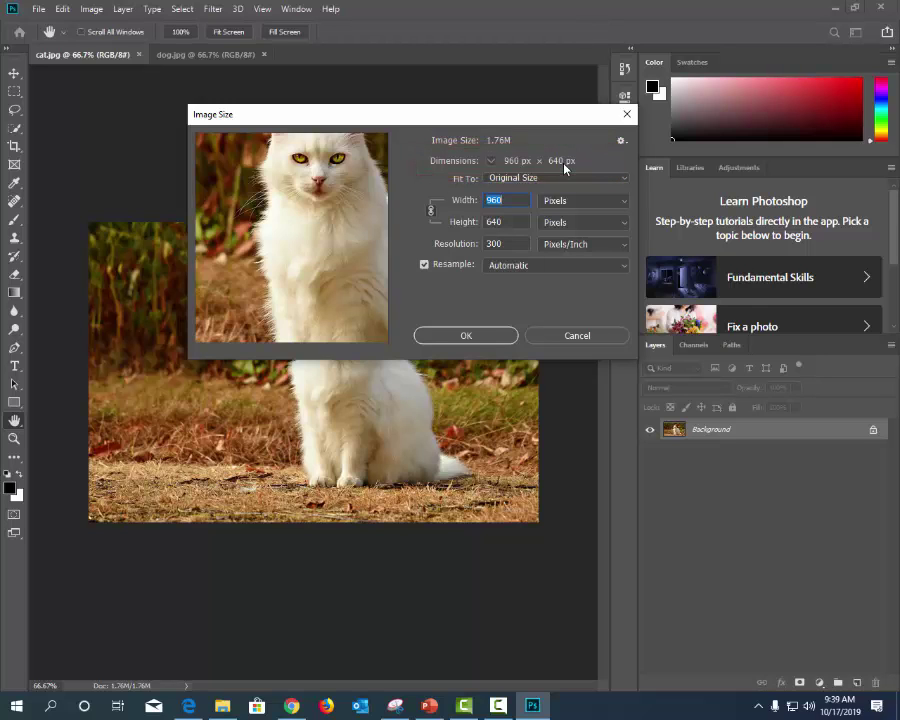
click(466, 336)
key(e)
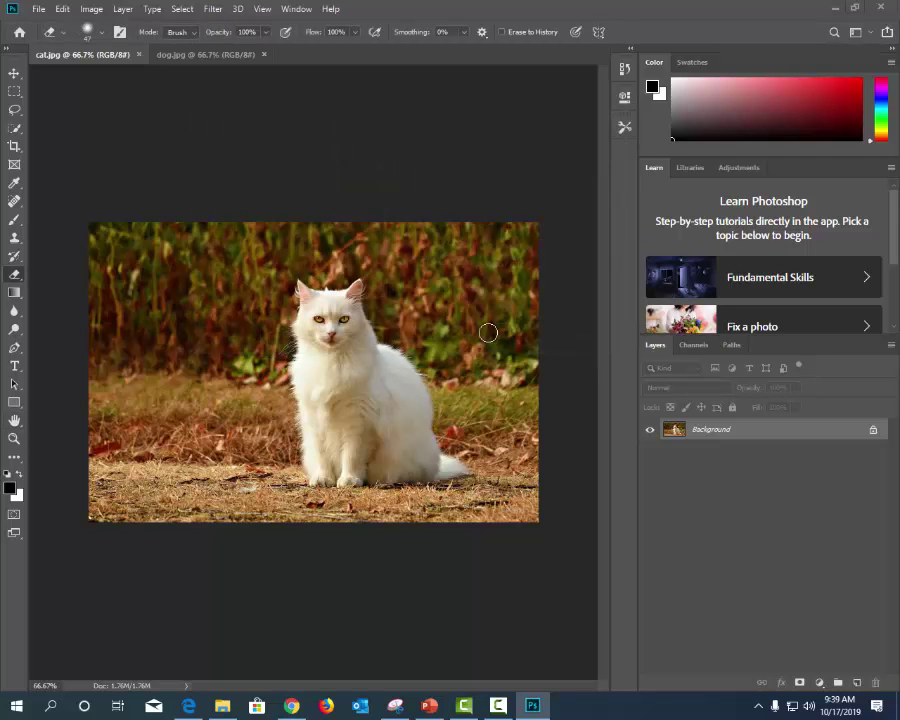
- Crop cat.jpg to a fixed-size 640 by 640 px rectangular marquee selection placed around the cat
click(13, 95)
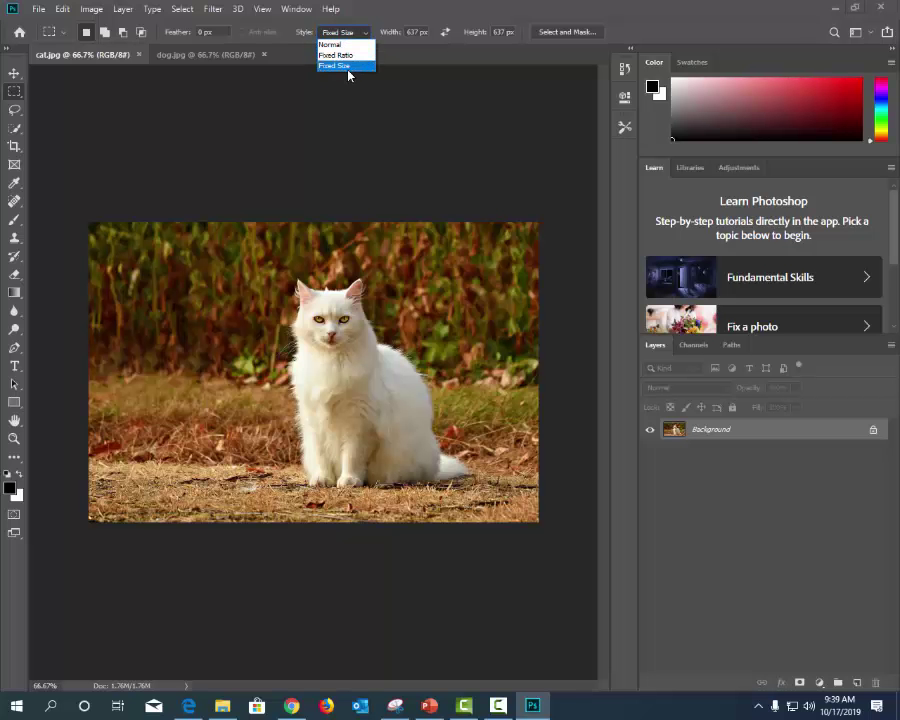
click(348, 67)
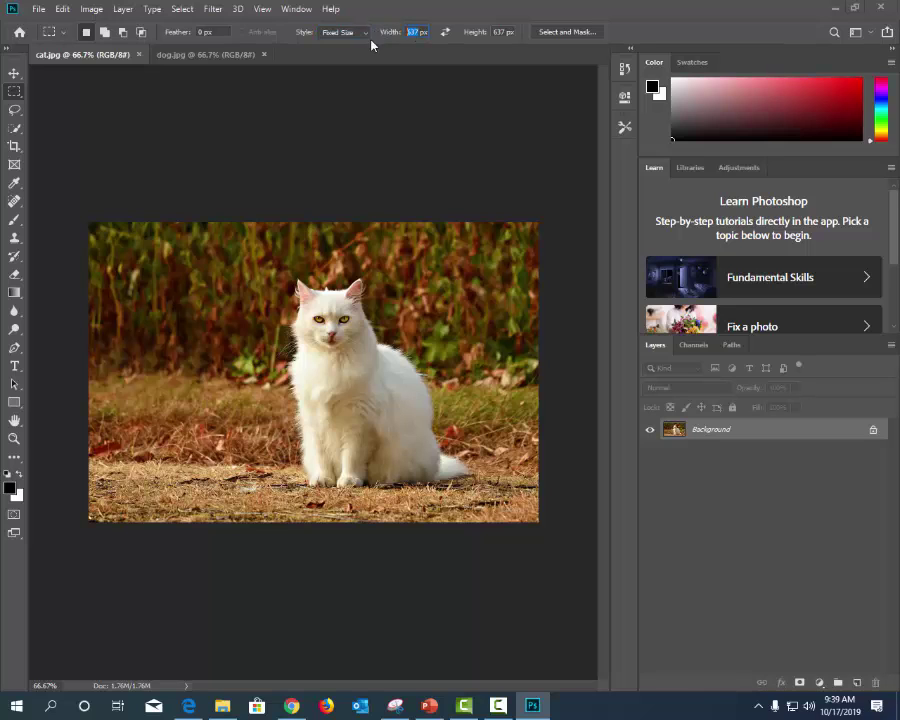
text(640)
click(505, 31)
text(640)
click(197, 222)
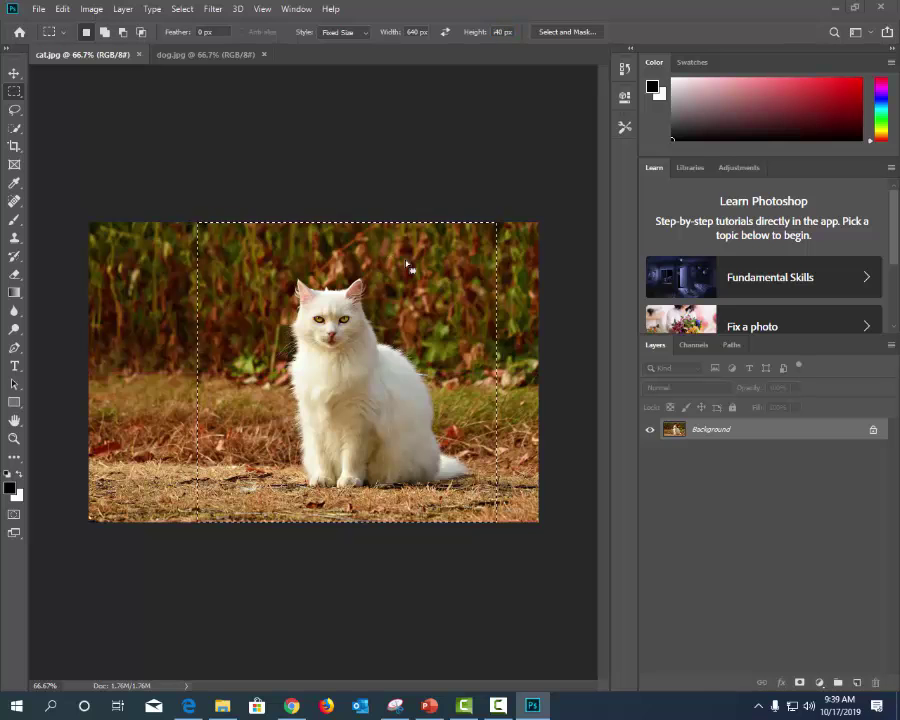
drag(408, 266, 412, 246)
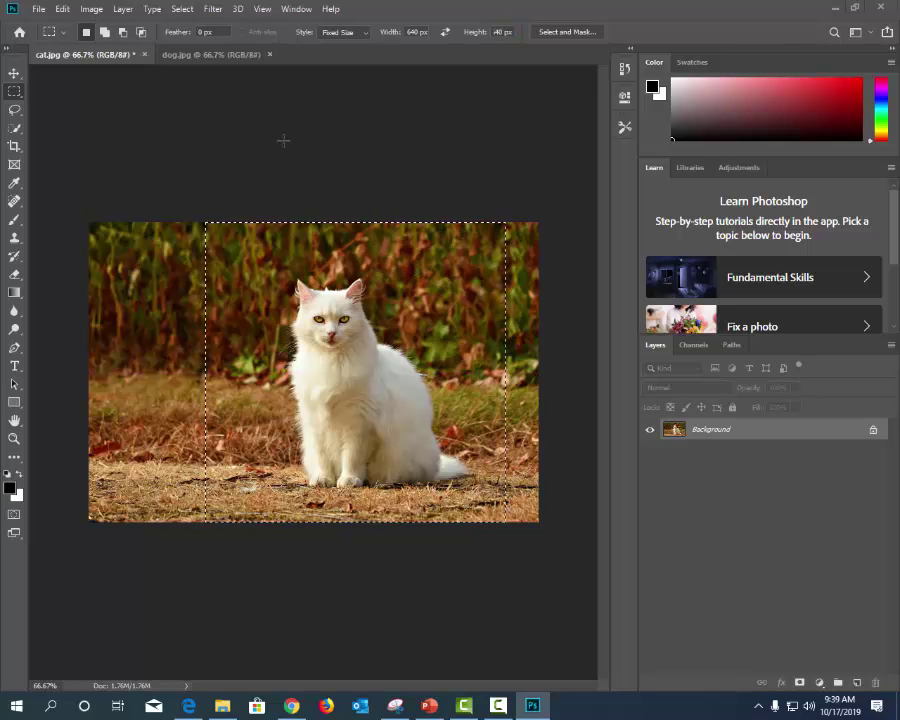
click(91, 8)
click(110, 154)
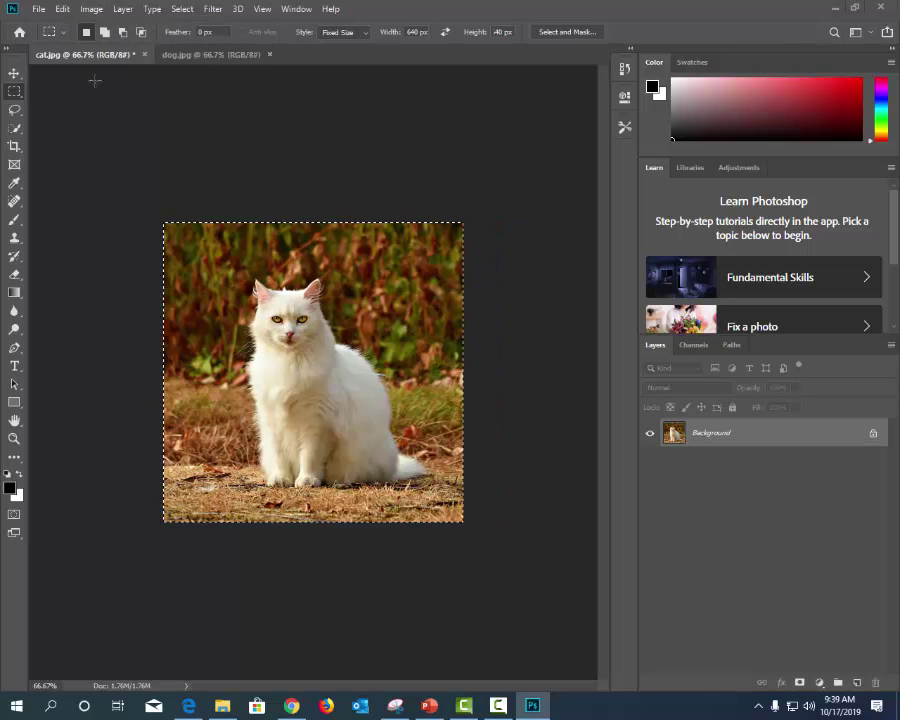
- Save the cropped cat picture as a JPEG named cat1 in the images folder
click(38, 8)
click(86, 164)
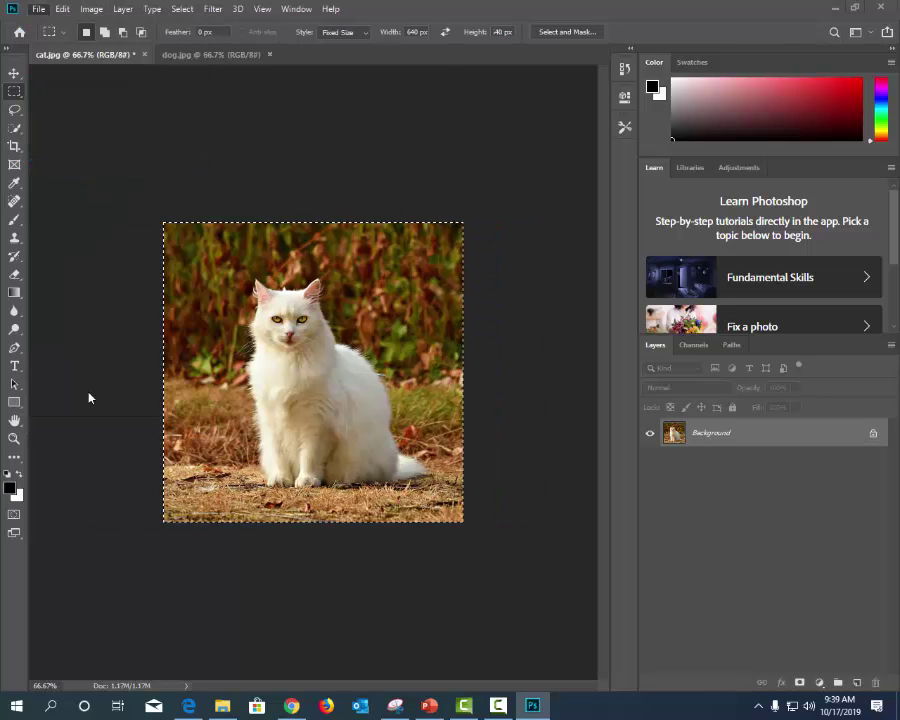
click(121, 289)
text(1)
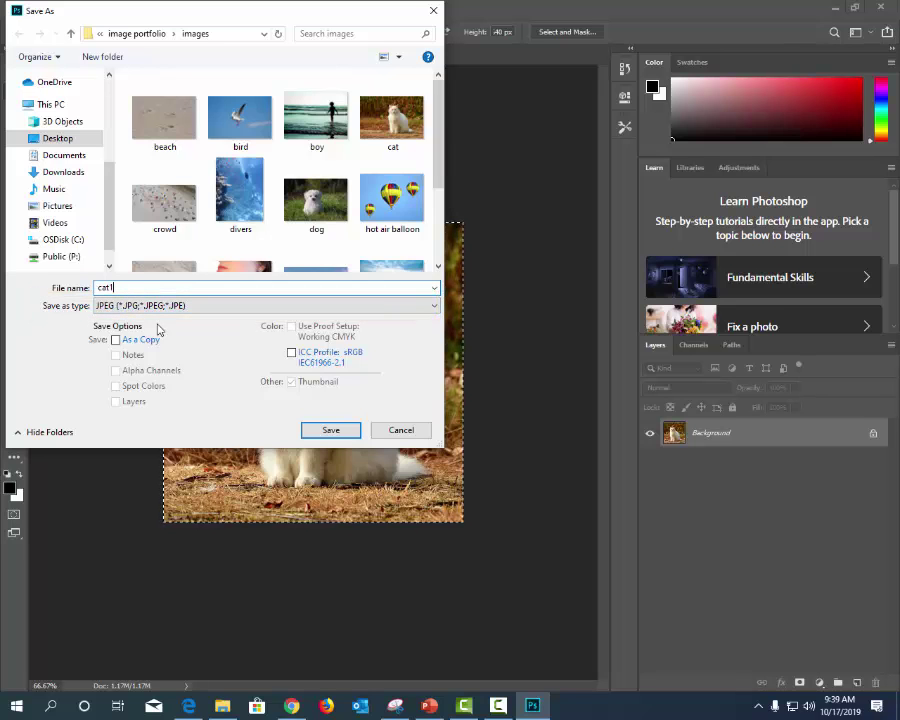
click(318, 431)
click(514, 172)
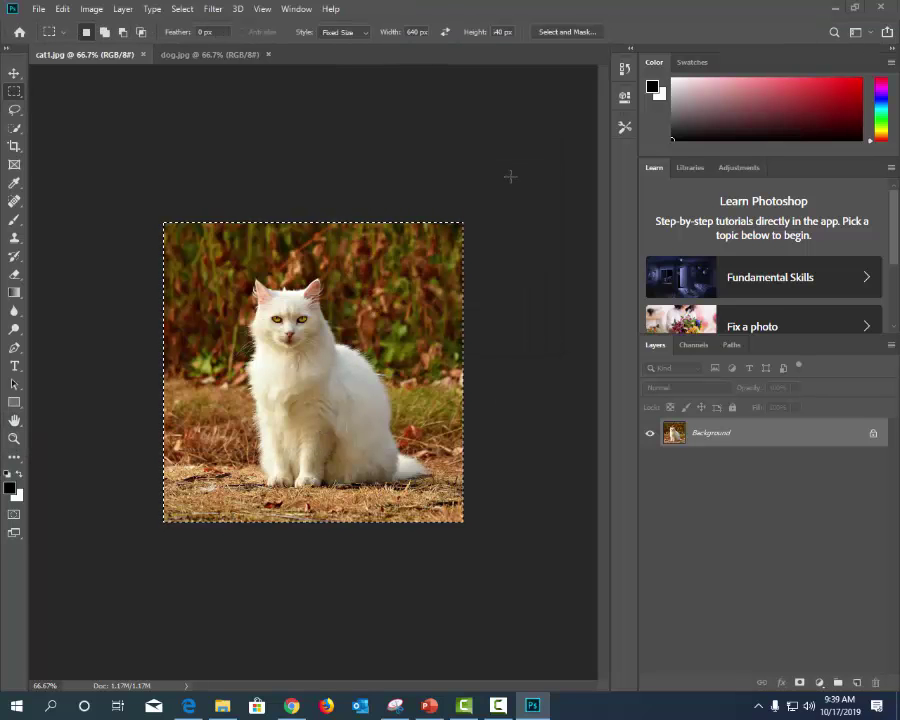
- Switch to PowerPoint and fill slide 3's Before shape with the cropped cat picture from the portfolio's images folder
click(429, 706)
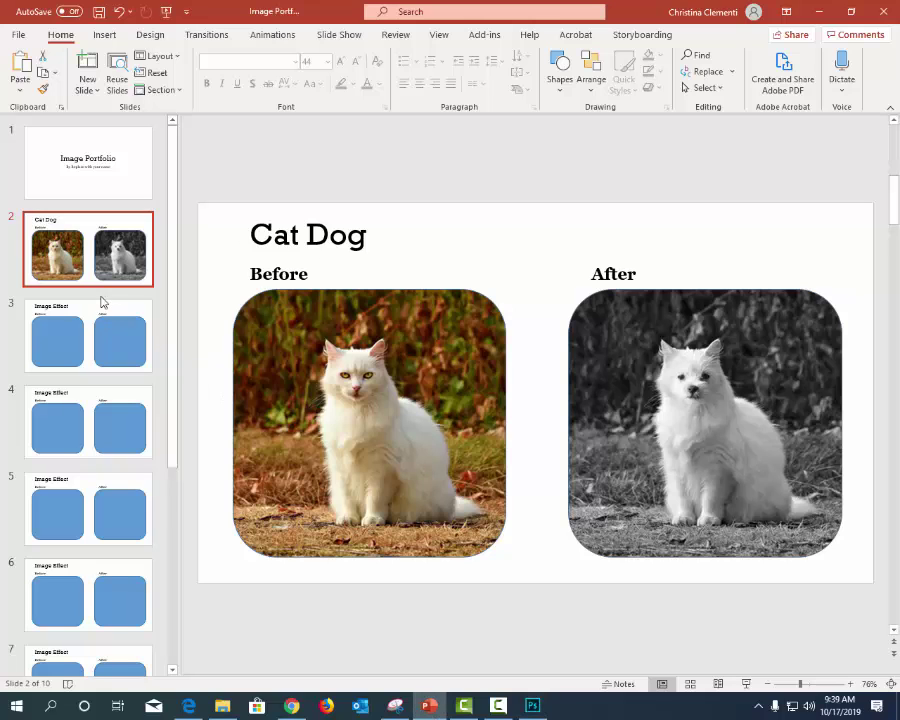
click(130, 348)
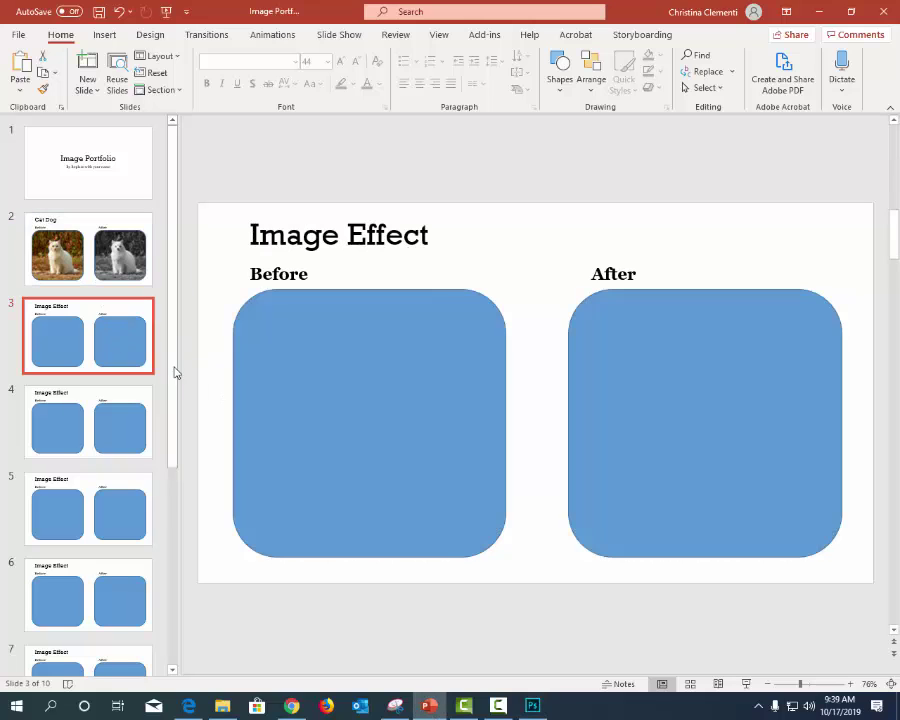
click(305, 358)
right_click(305, 357)
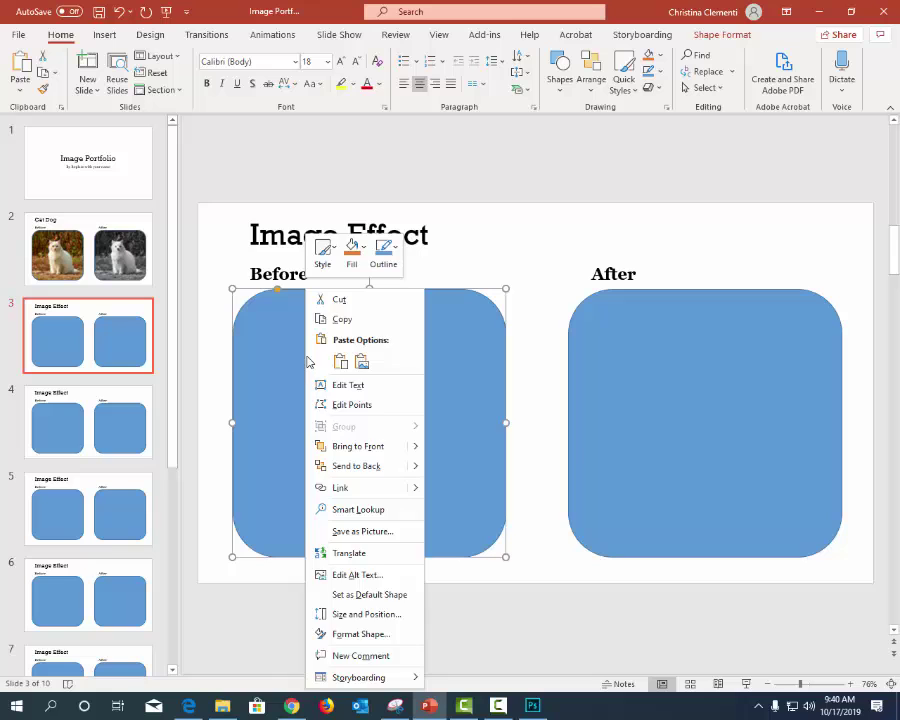
click(352, 252)
click(384, 484)
click(420, 327)
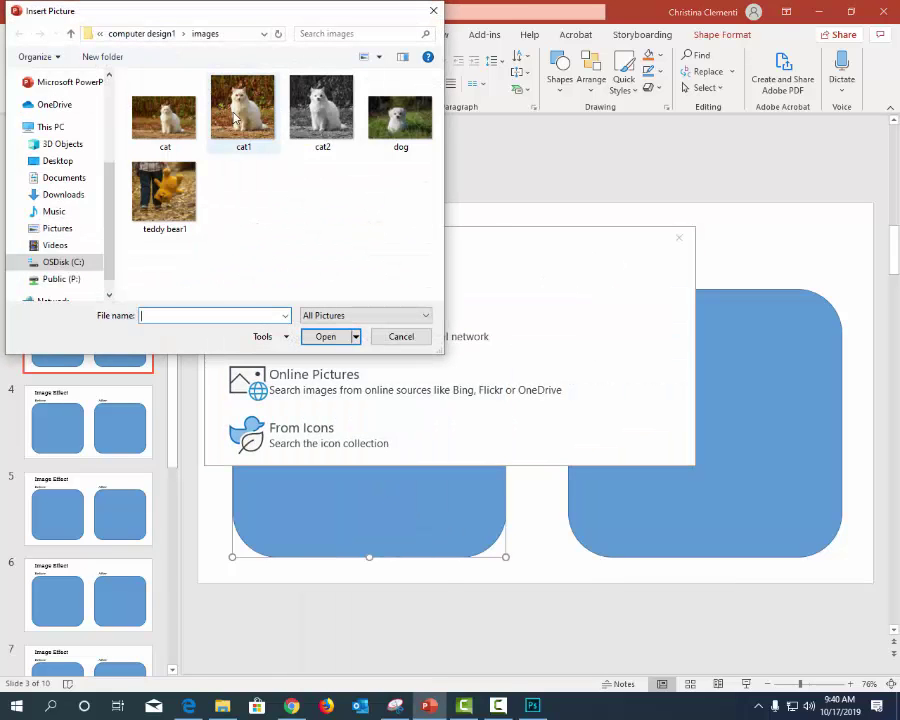
click(57, 160)
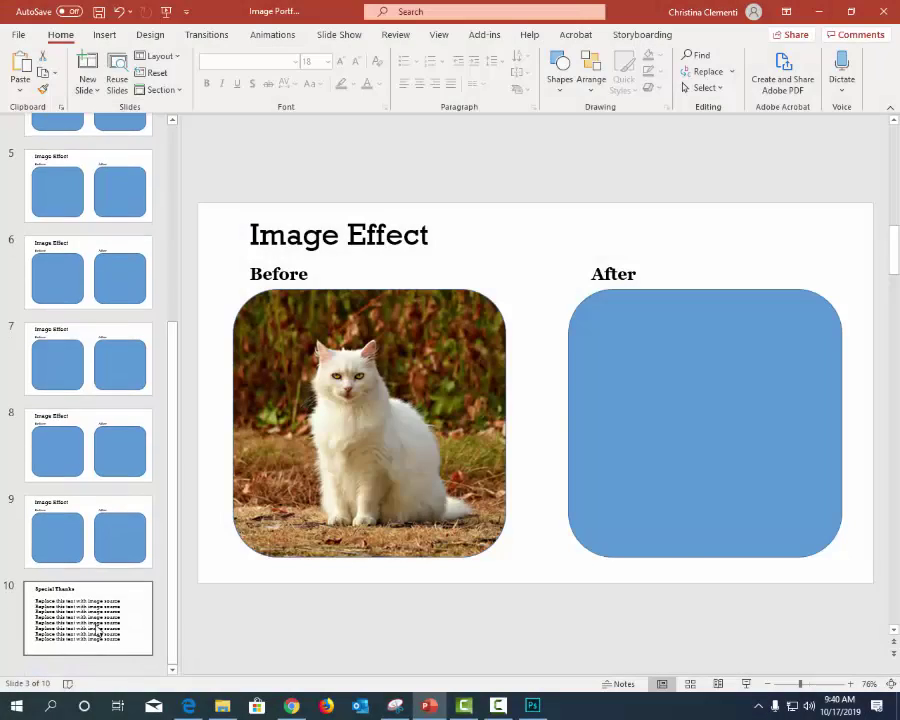
- Replace the image source placeholder lines on the Special Thanks slide with "Pixabay"
click(125, 613)
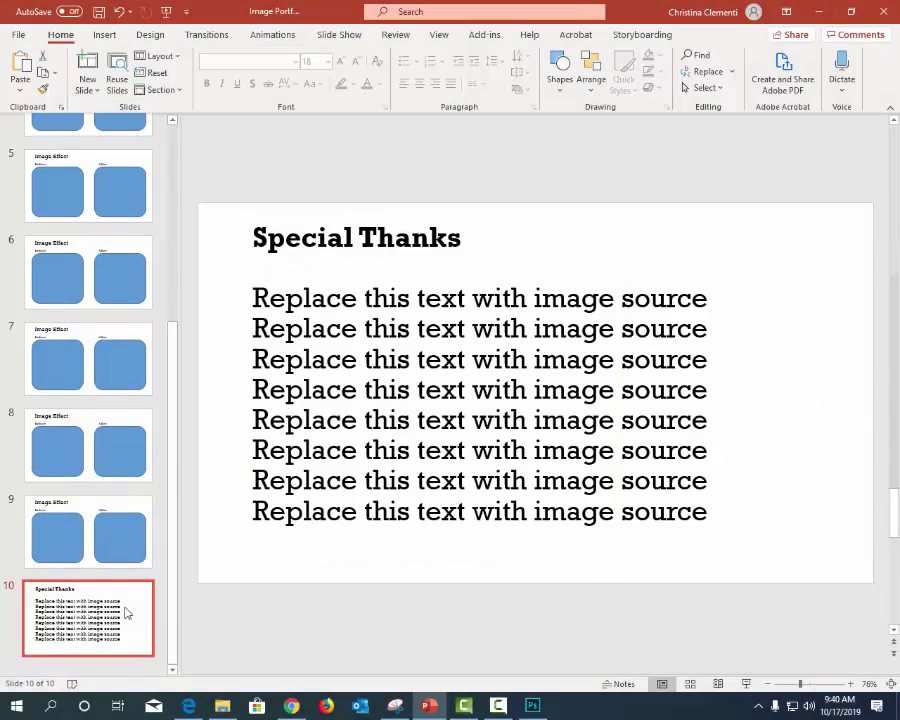
drag(709, 514, 272, 294)
text(Pixabay)
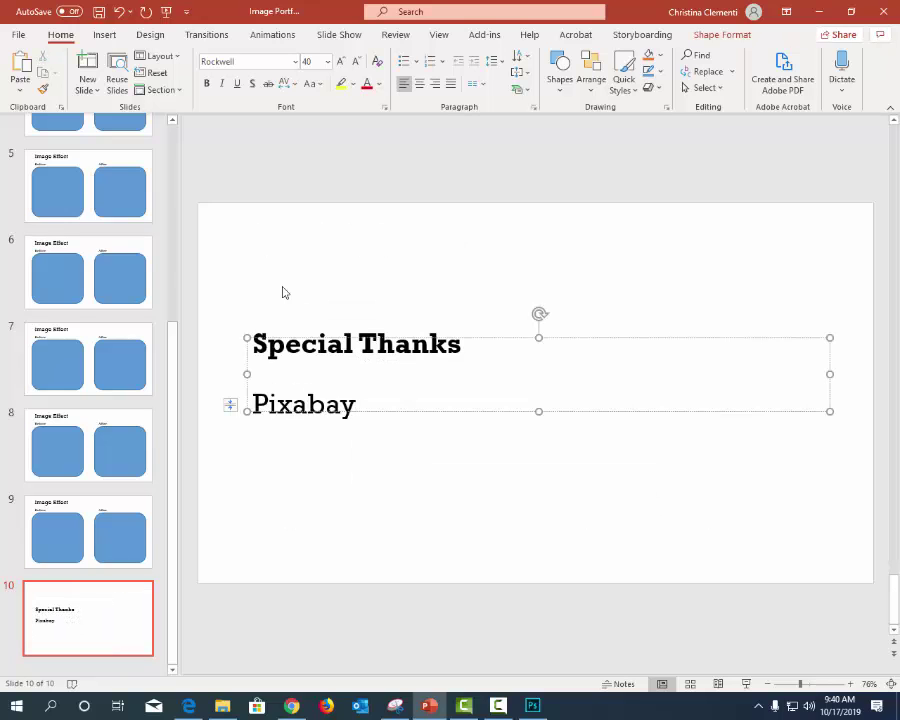
key(Return)
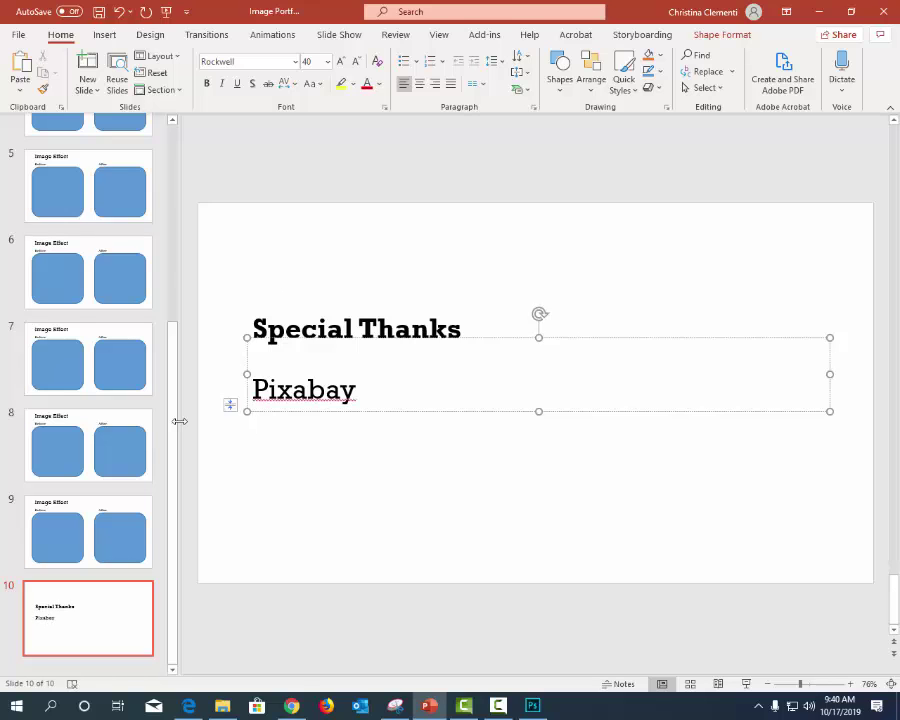
scroll(168, 236, up, 5)
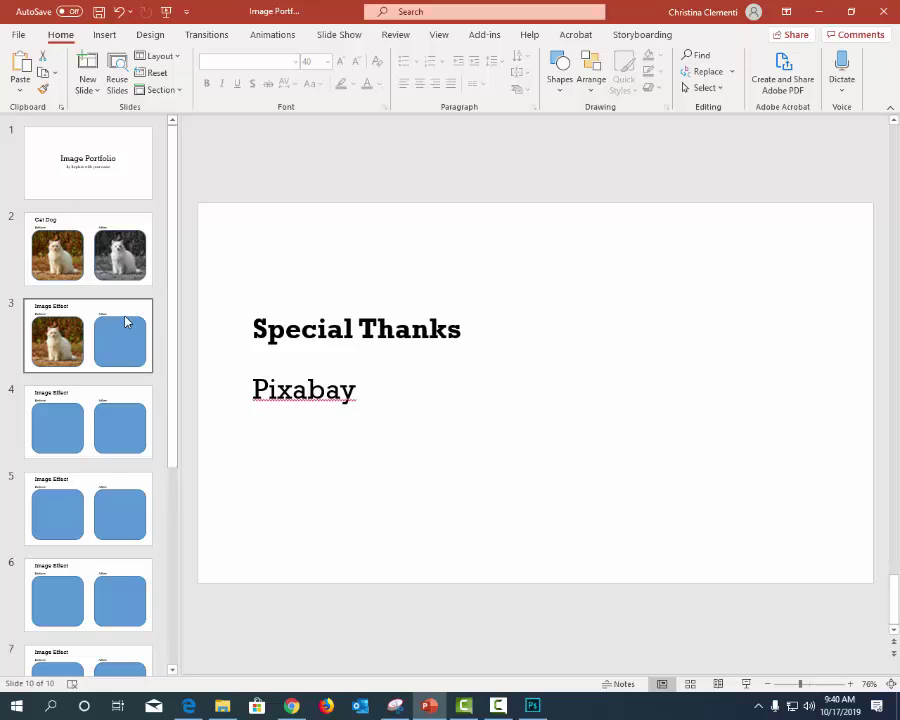
- Switch to Photoshop and bring the dog.jpg document to the front
click(127, 321)
click(532, 705)
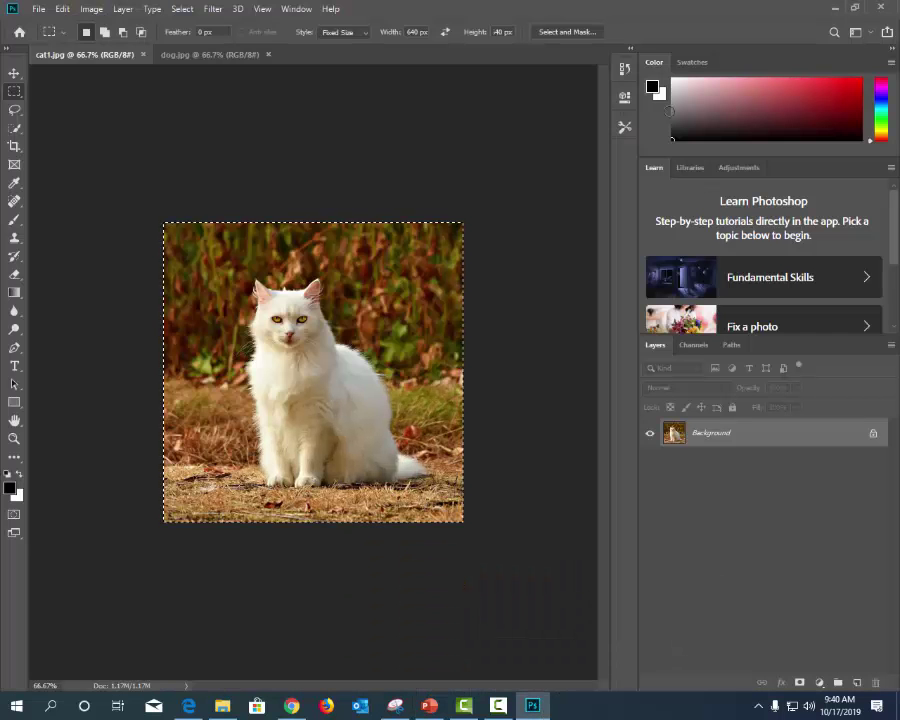
click(199, 55)
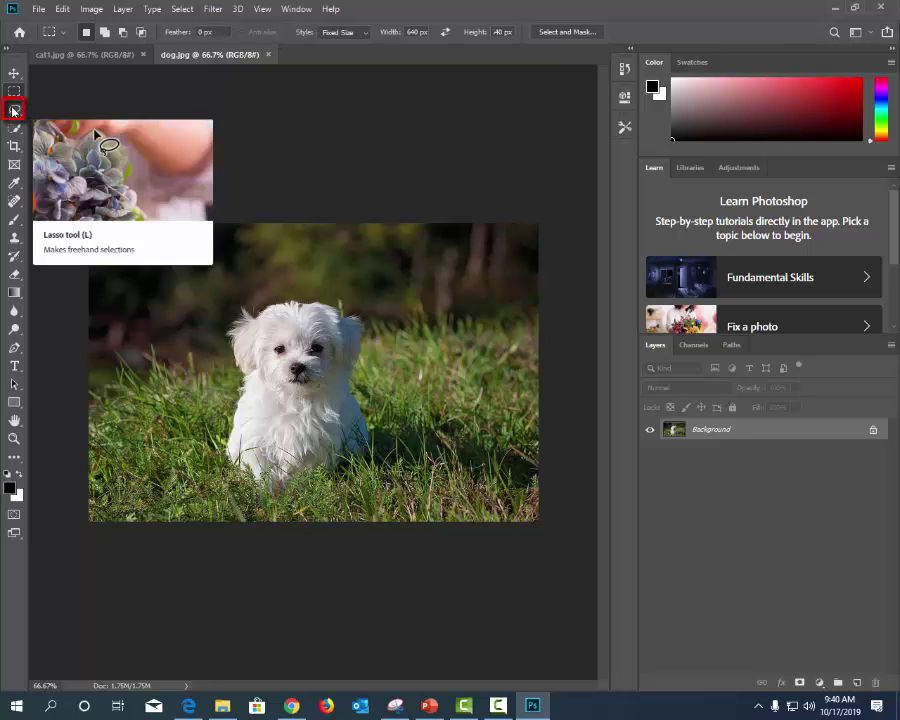
- Hide the Layers panel and show it again
click(296, 11)
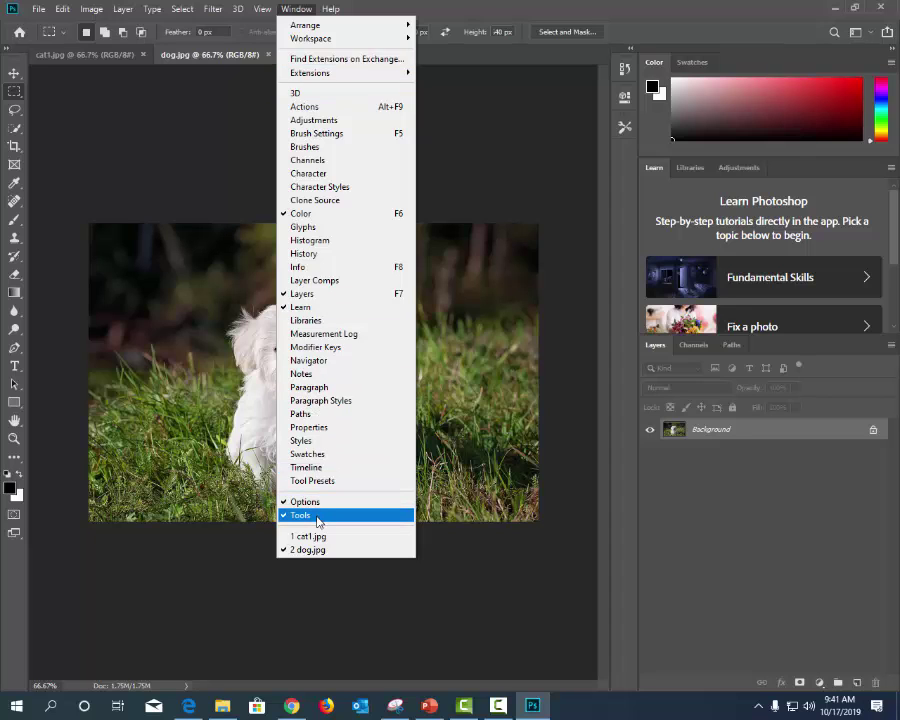
click(310, 294)
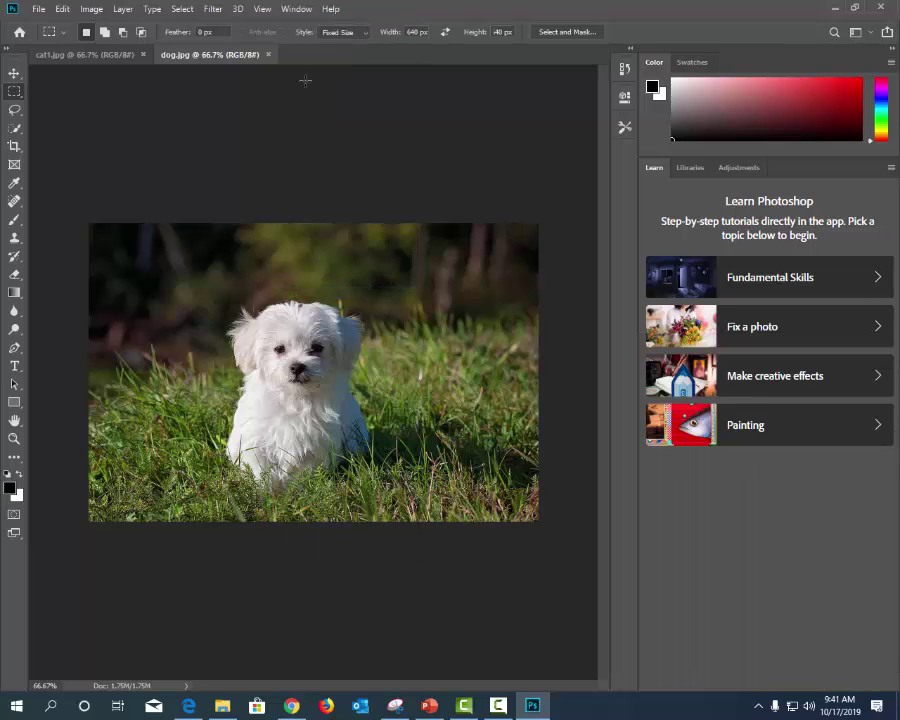
click(294, 12)
click(321, 293)
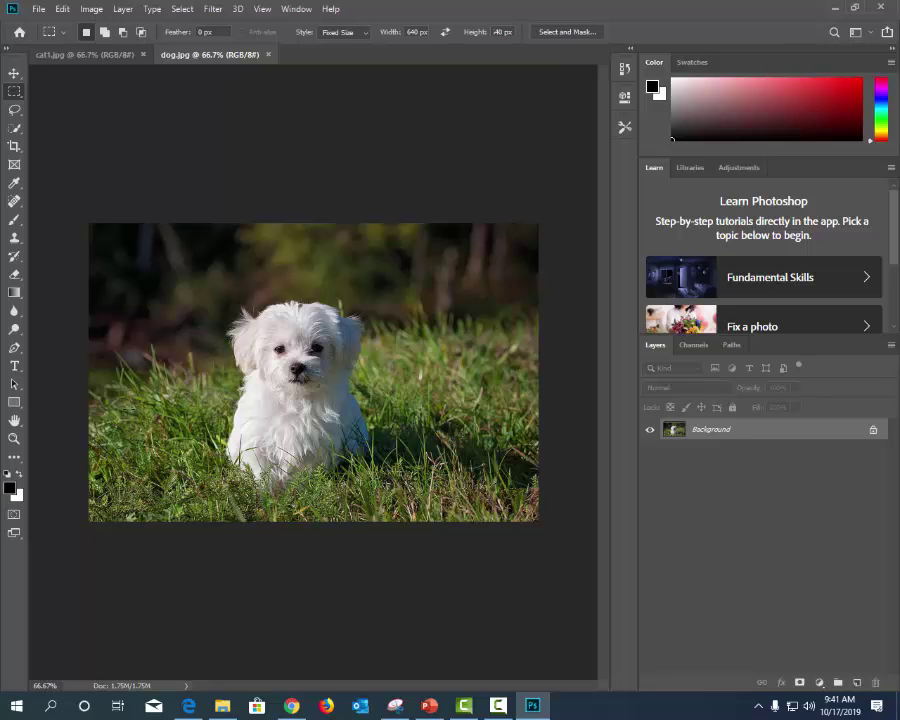
- Select the dog's face in dog.jpg with a freehand Lasso outline that leaves out the ears
click(22, 116)
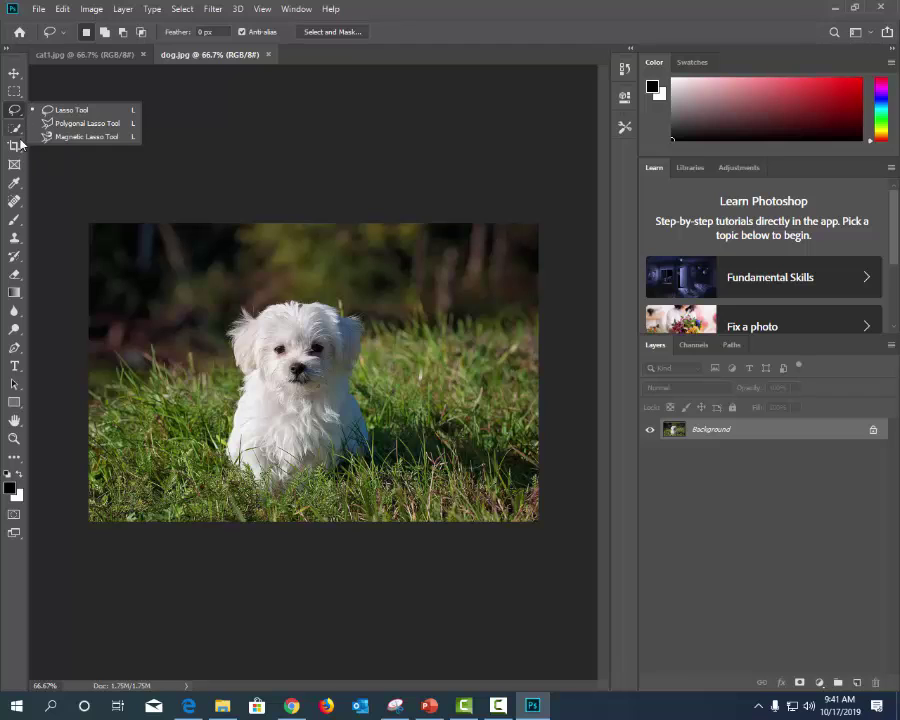
click(69, 115)
mouse_move(325, 318)
mouse_down()
mouse_move(295, 311)
mouse_move(263, 325)
mouse_move(251, 356)
mouse_move(271, 387)
mouse_move(318, 308)
mouse_up()
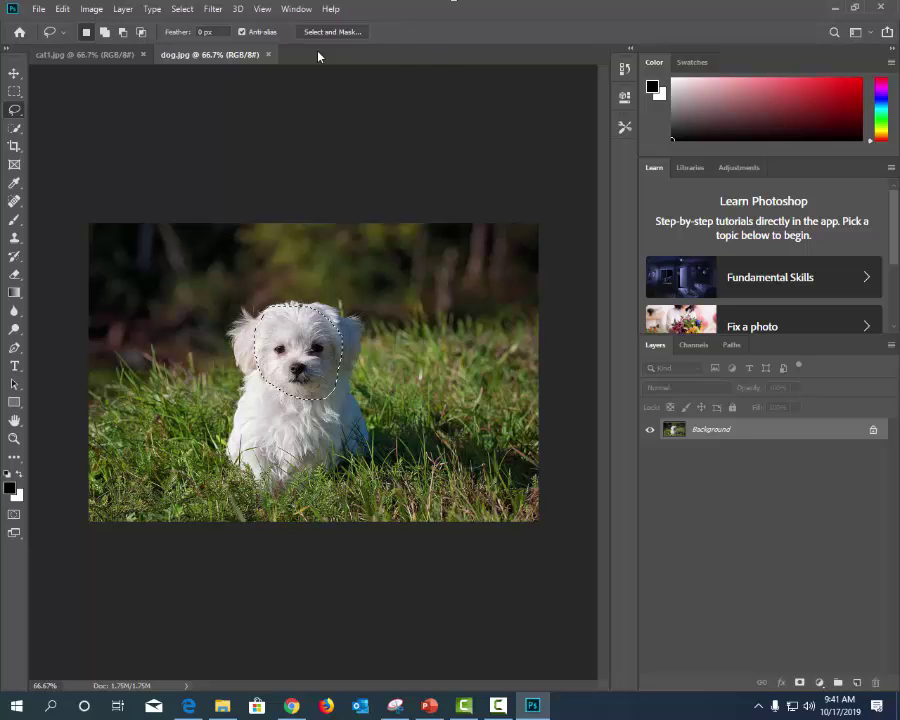
- Copy the selected dog face and paste it into cat1.jpg as a new layer
click(62, 8)
key(Escape)
click(70, 54)
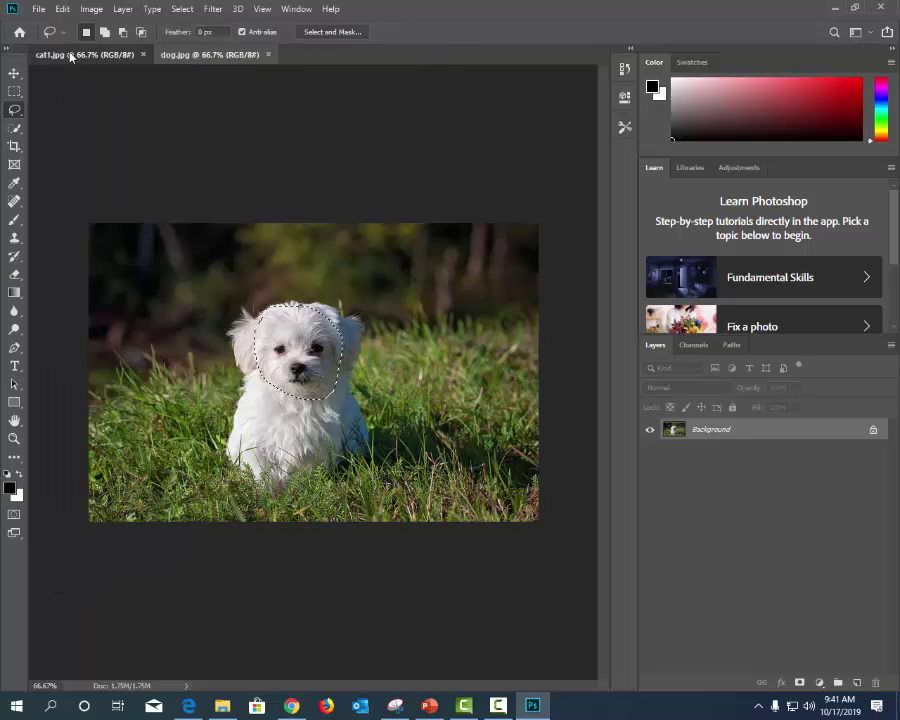
click(62, 8)
click(74, 133)
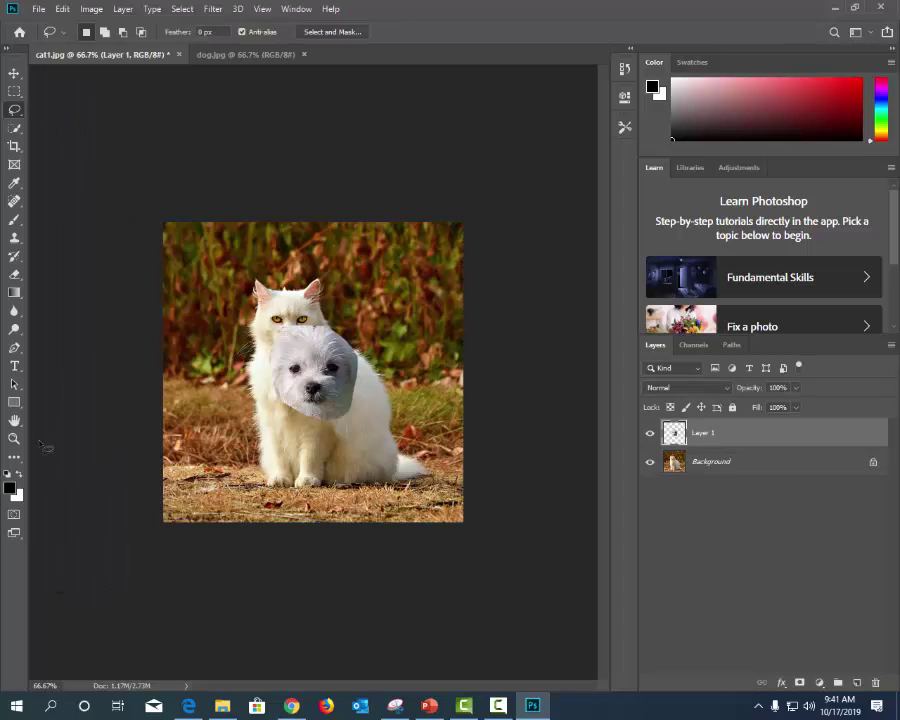
- Move the pasted dog face layer up over the cat's head
click(14, 438)
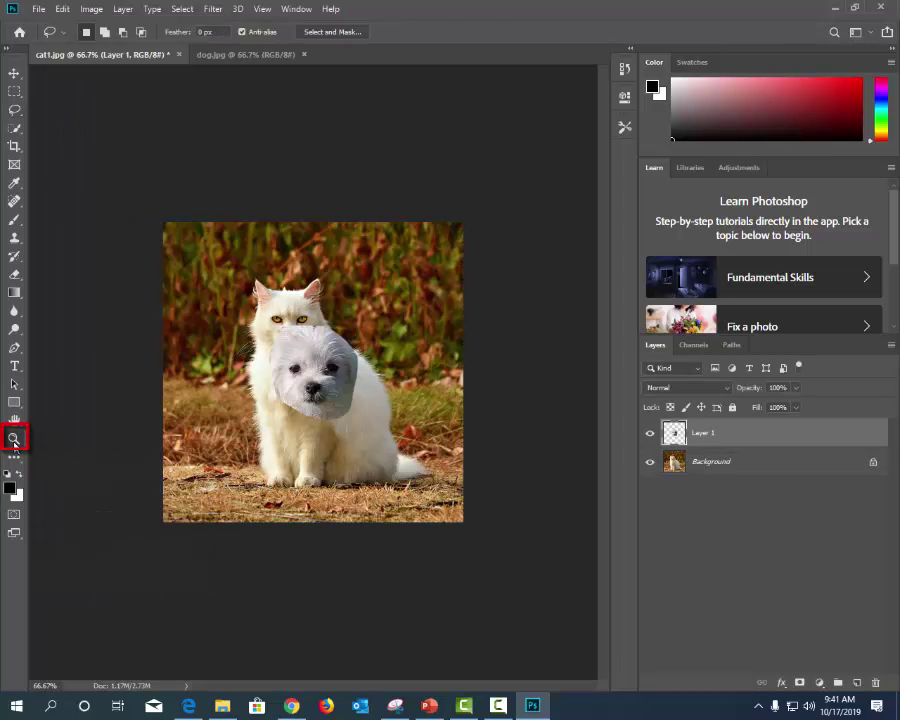
click(296, 344)
click(296, 344)
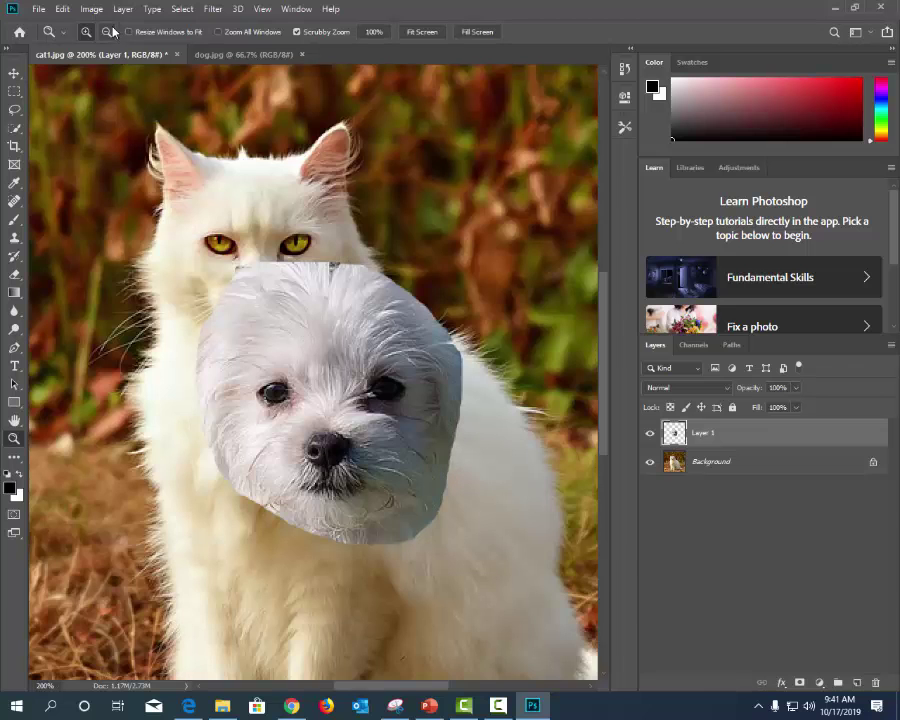
alt+click(297, 321)
click(339, 341)
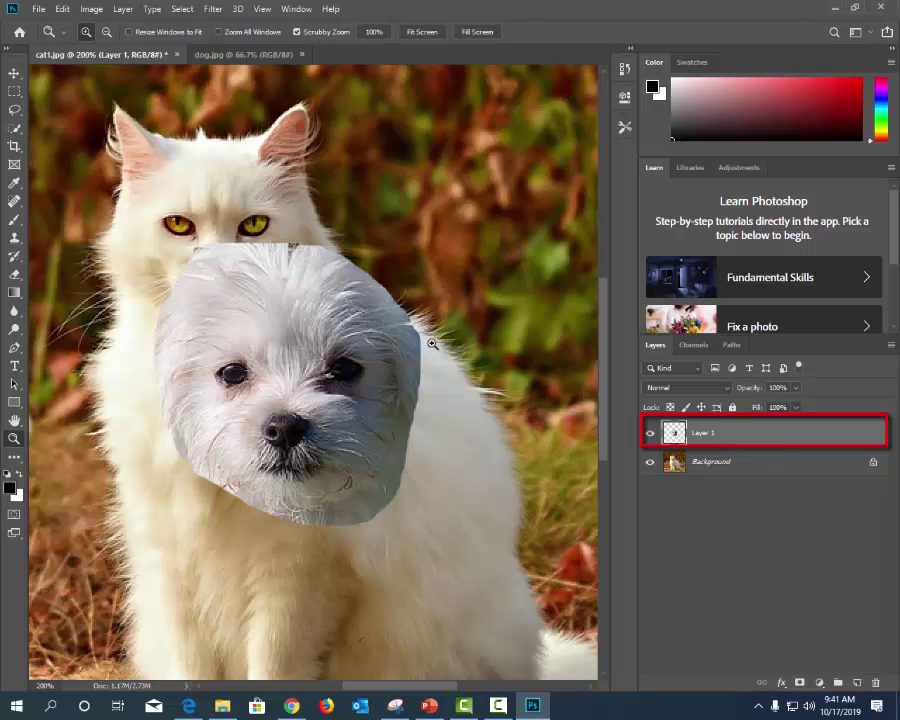
click(14, 75)
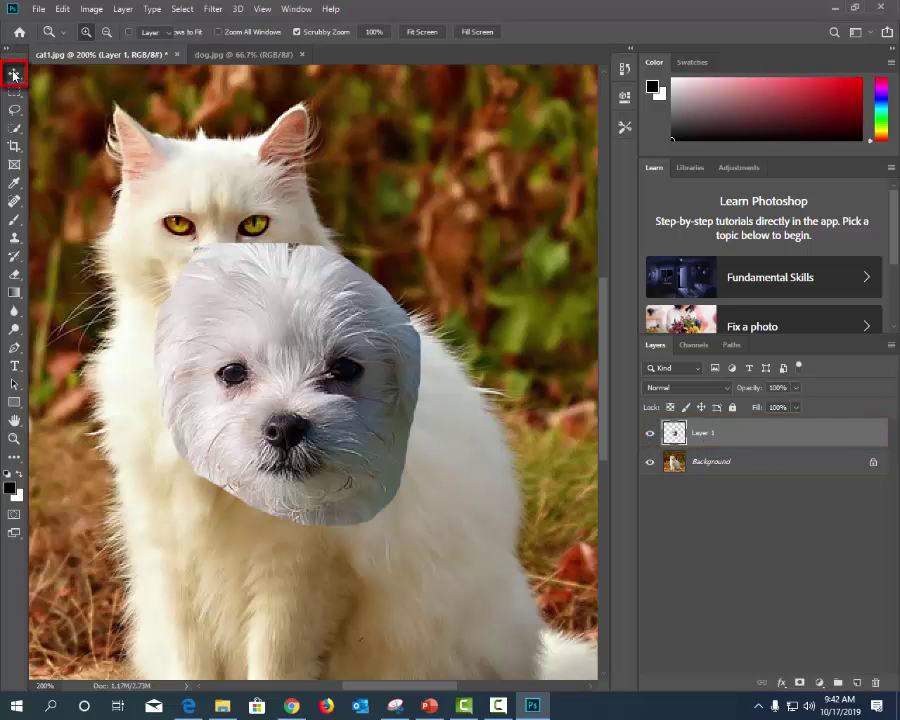
drag(388, 452, 312, 312)
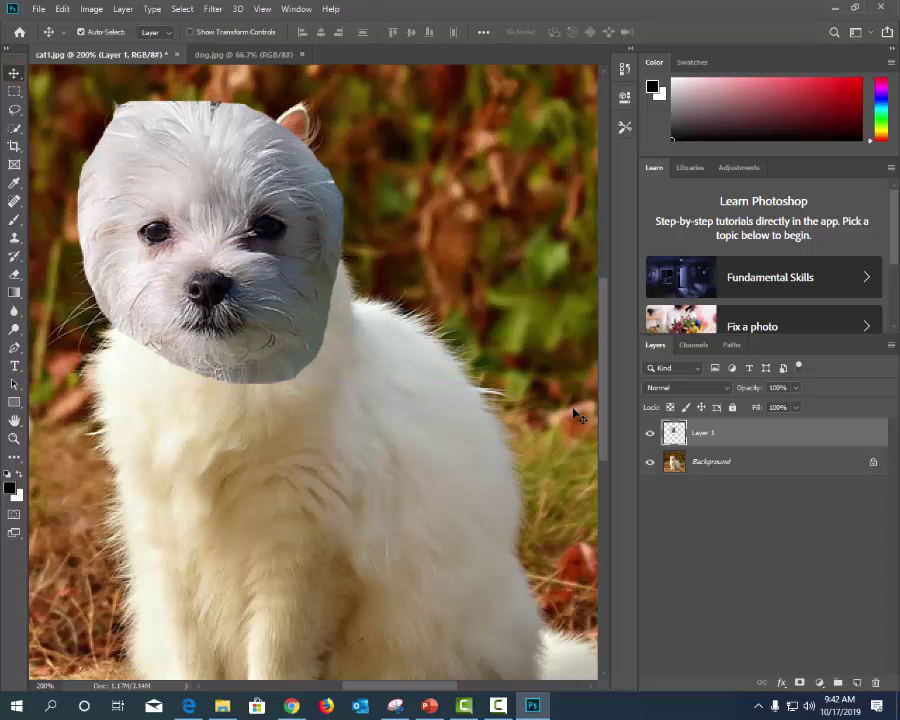
- Scale the dog face layer proportionally to about 77% and fit it over the cat's face below the ears
key(ctrl+t)
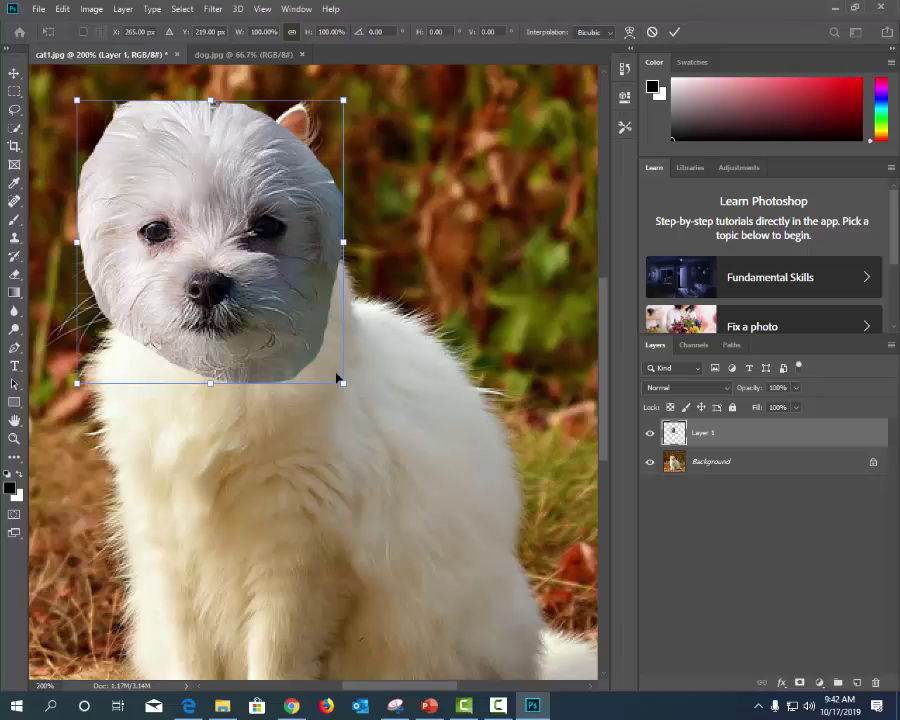
drag(343, 381, 283, 322)
drag(212, 200, 245, 220)
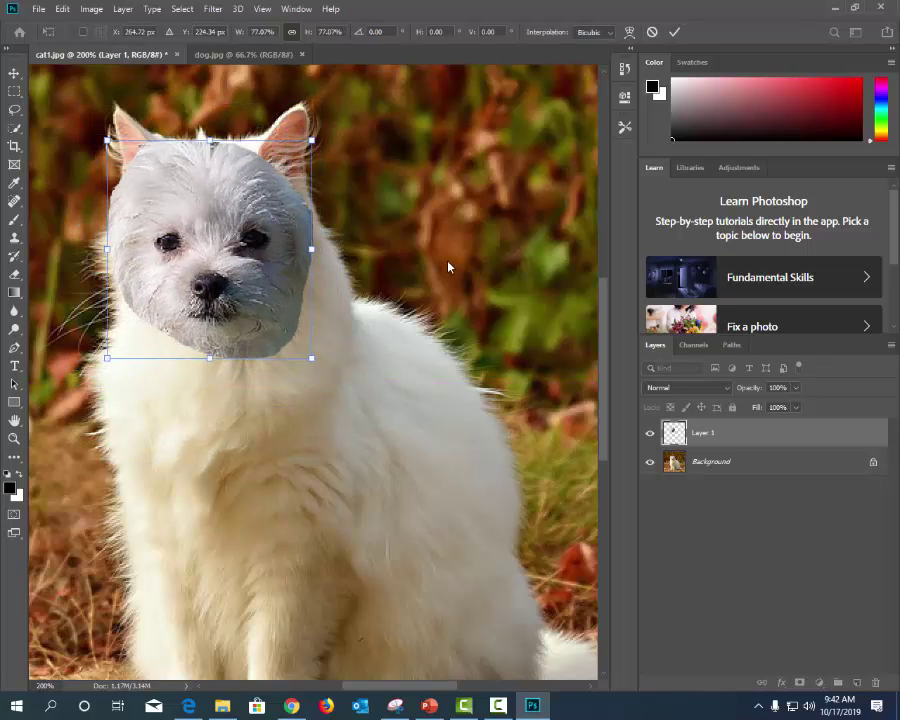
key(Return)
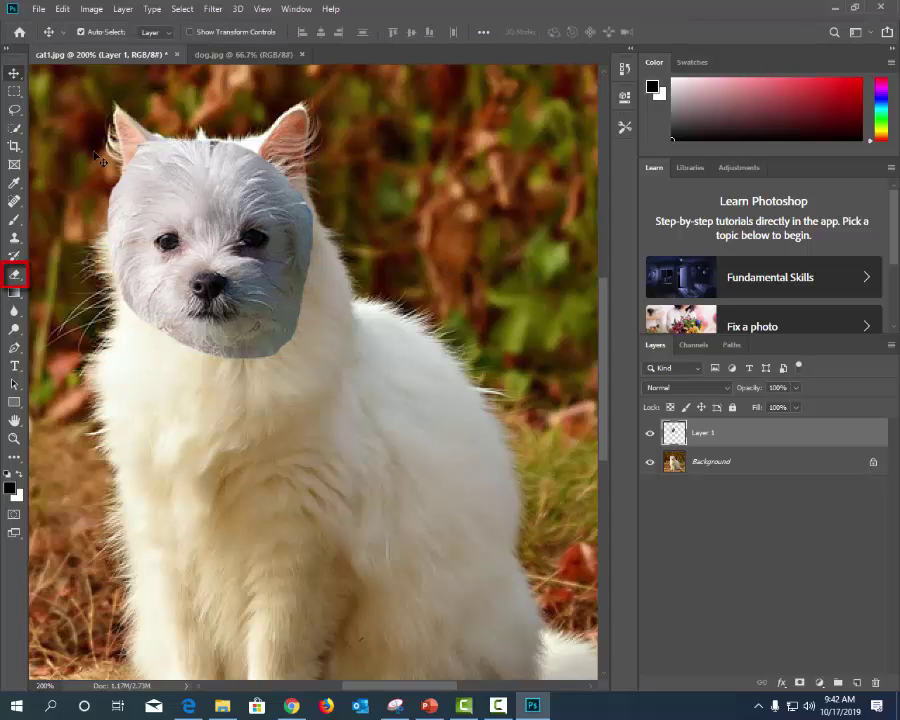
- Erase the dog face's hard edges with a soft 73 px eraser, and shift the face slightly down and right on the cat's head
click(13, 276)
click(101, 36)
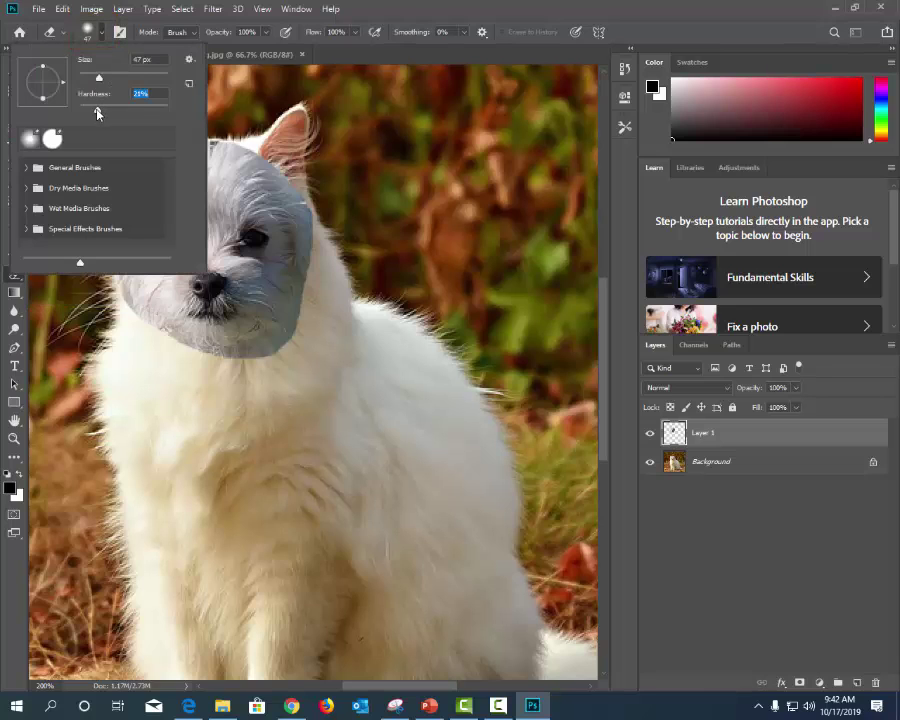
drag(97, 80, 102, 79)
click(352, 185)
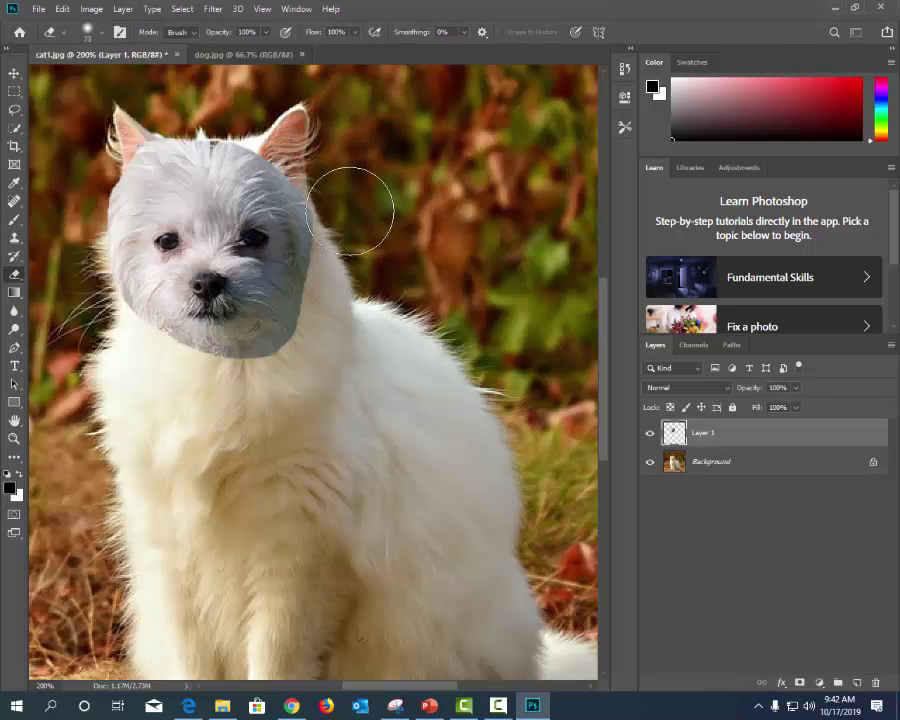
mouse_move(355, 231)
mouse_down()
mouse_move(342, 314)
mouse_move(316, 366)
mouse_up()
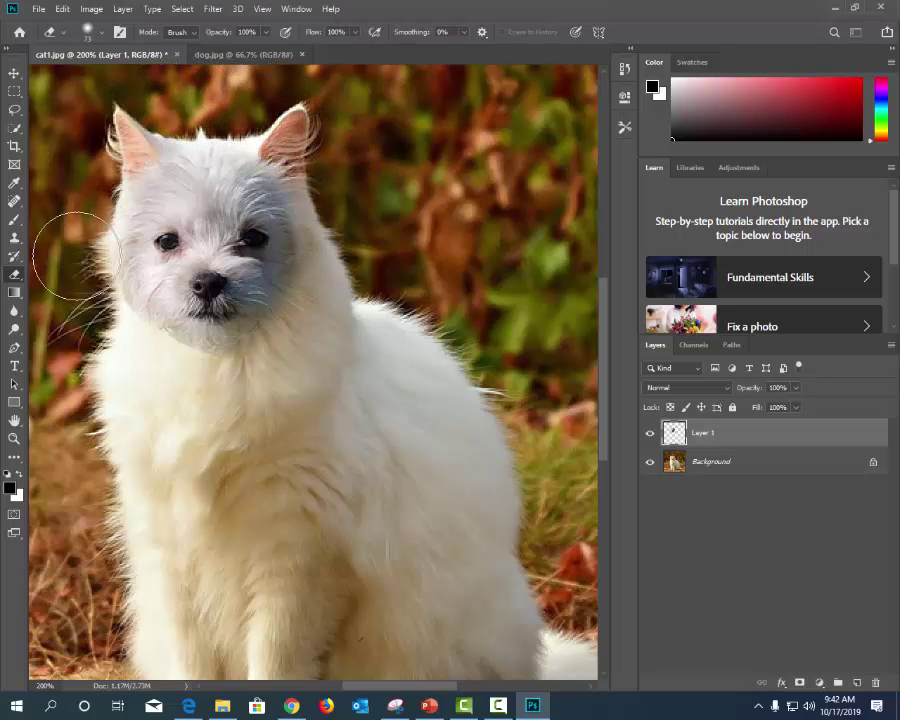
key(v)
drag(317, 338, 323, 343)
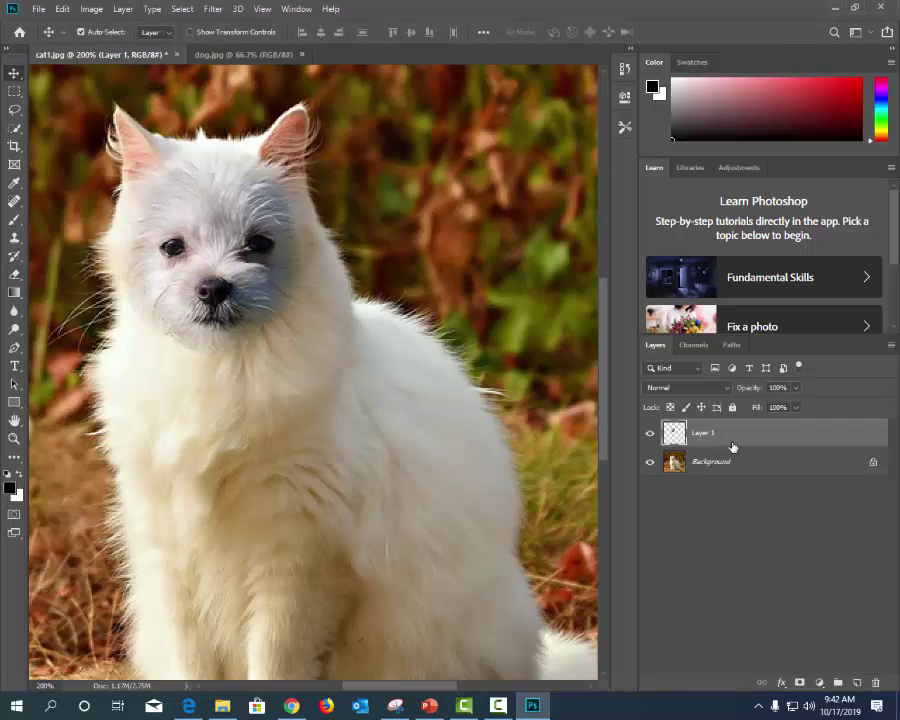
- Apply a Brightness/Contrast adjustment to the dog face layer with brightness 35 and contrast 24
click(91, 9)
mouse_move(134, 46)
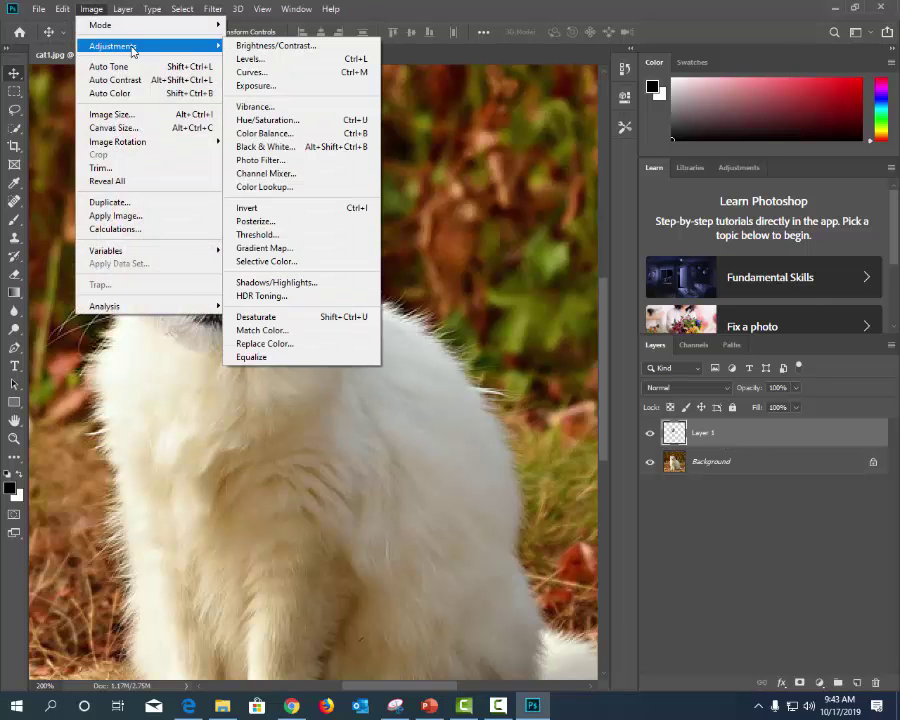
click(276, 46)
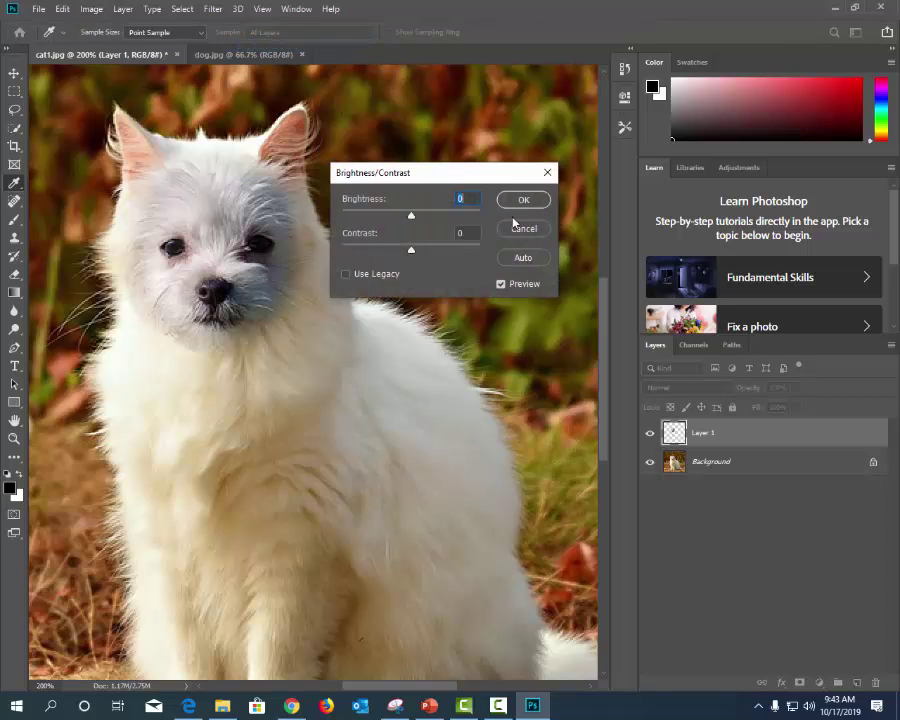
drag(413, 219, 387, 261)
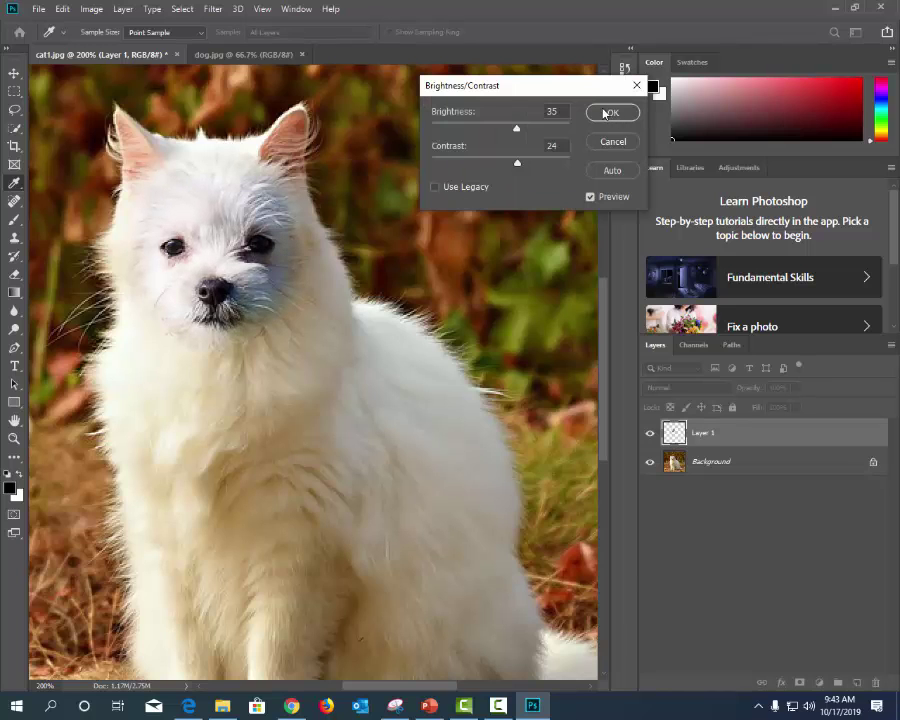
click(607, 113)
key(v)
- Apply a slight Hue/Saturation adjustment to the dog face layer, raising its lightness to blend with the cat's fur
click(91, 10)
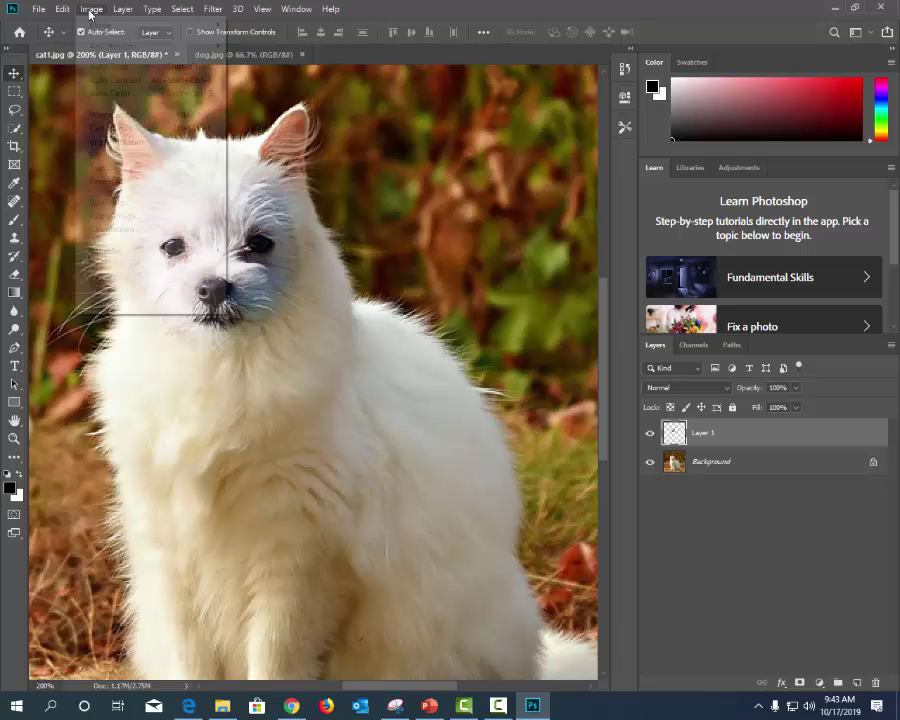
mouse_move(80, 46)
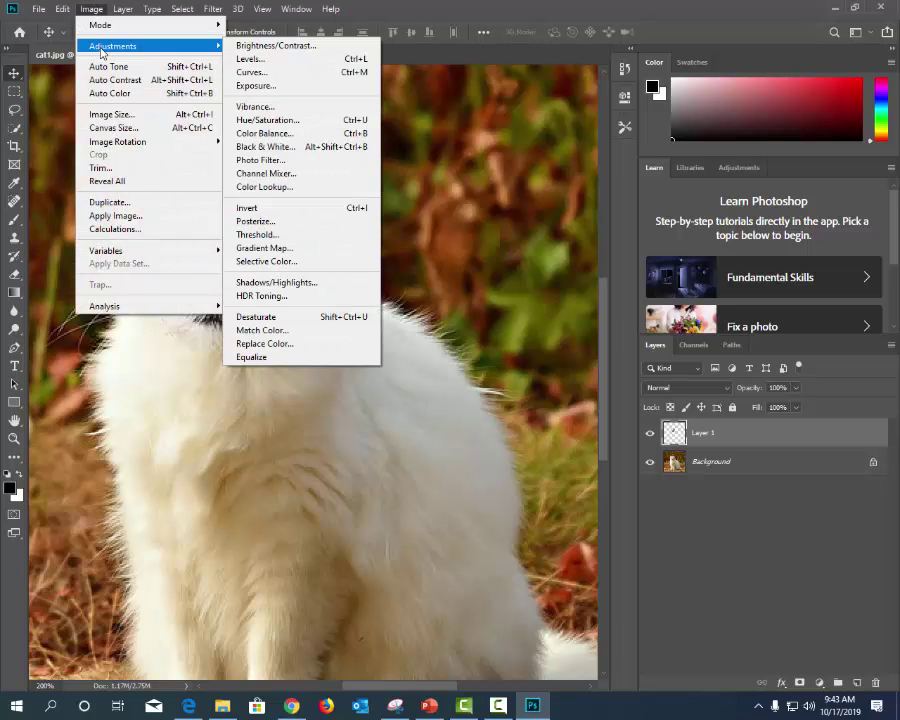
click(263, 124)
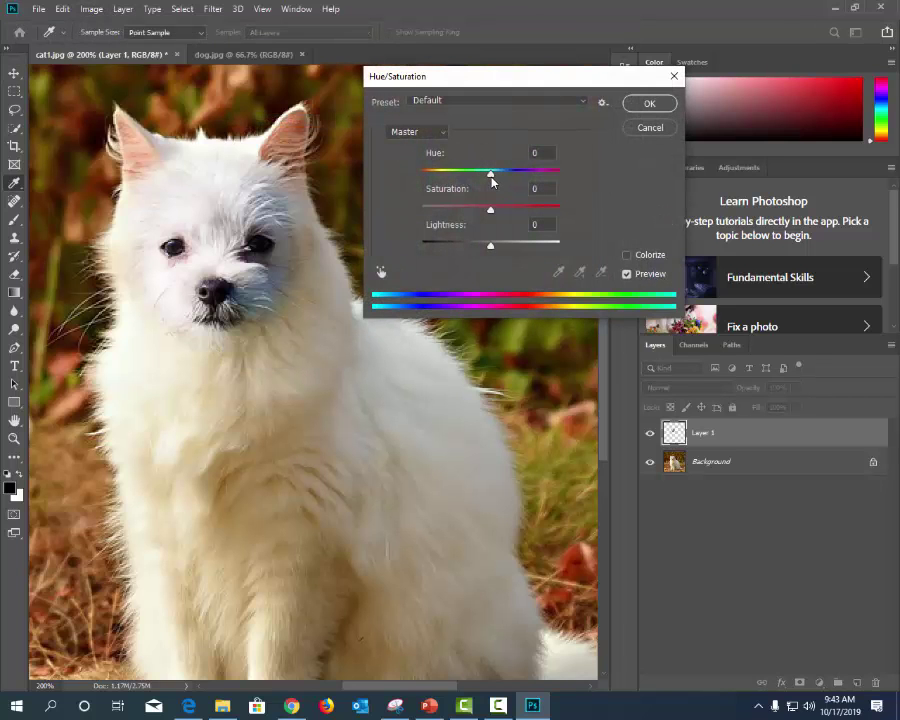
drag(492, 181, 493, 210)
drag(490, 245, 500, 245)
click(650, 103)
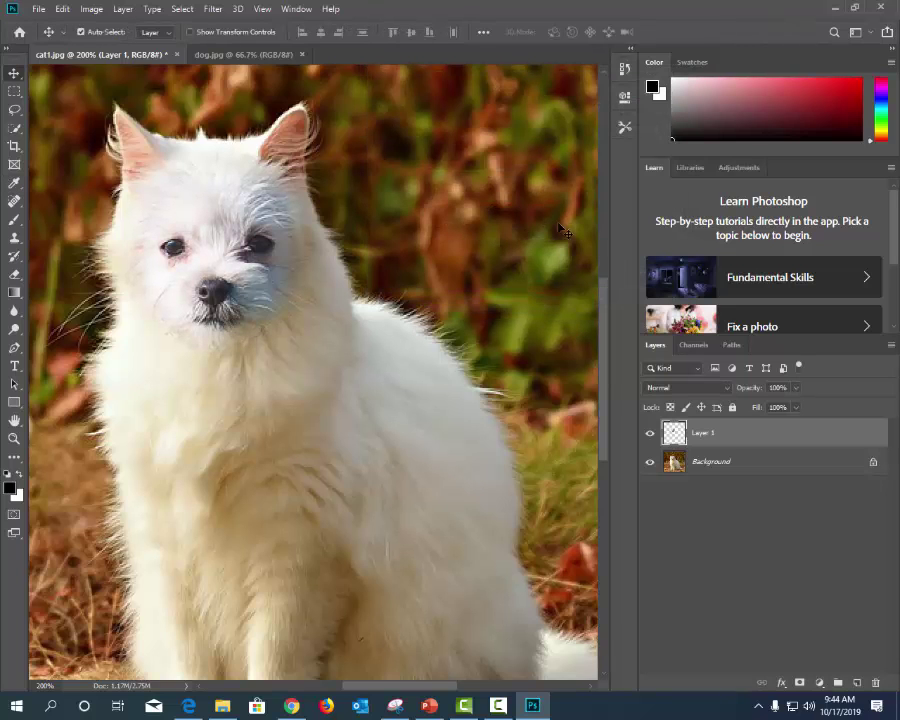
- Save the composite as a layered Photoshop file named catdog in the images folder, keeping Maximize Compatibility on
click(259, 12)
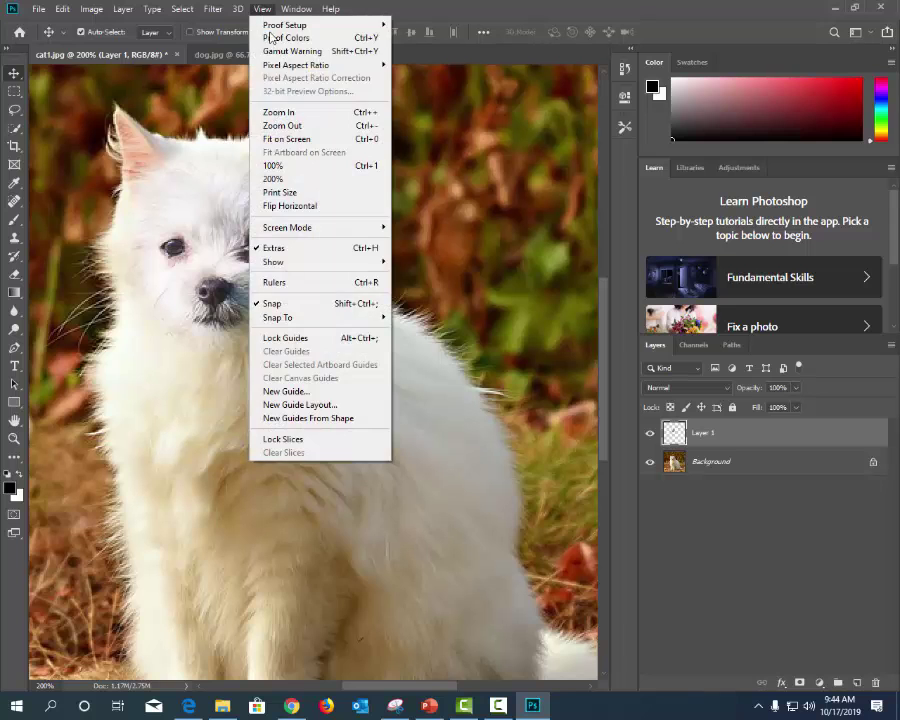
click(273, 165)
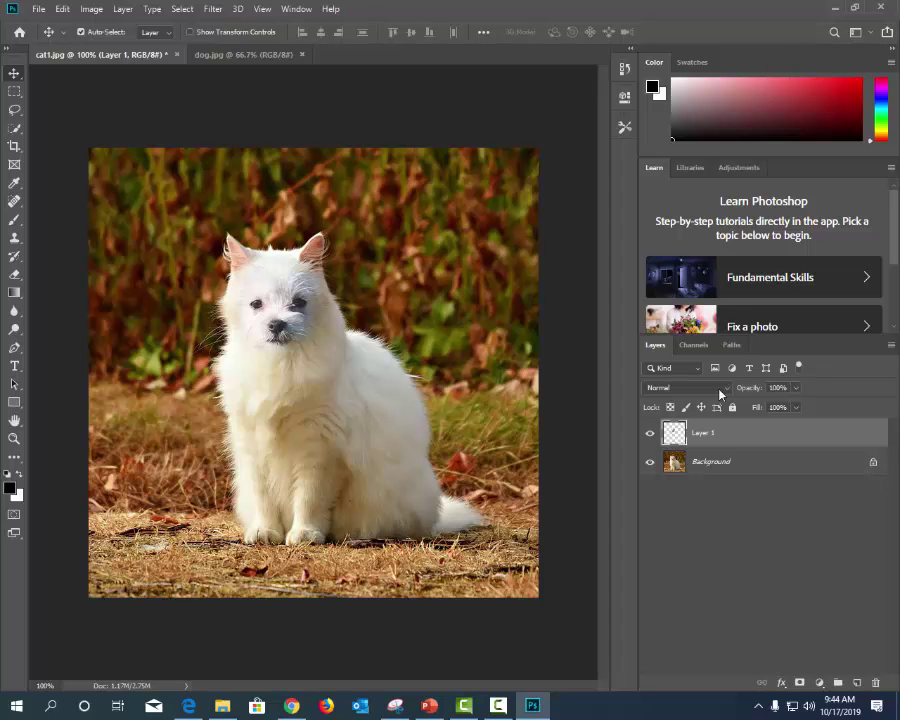
click(37, 9)
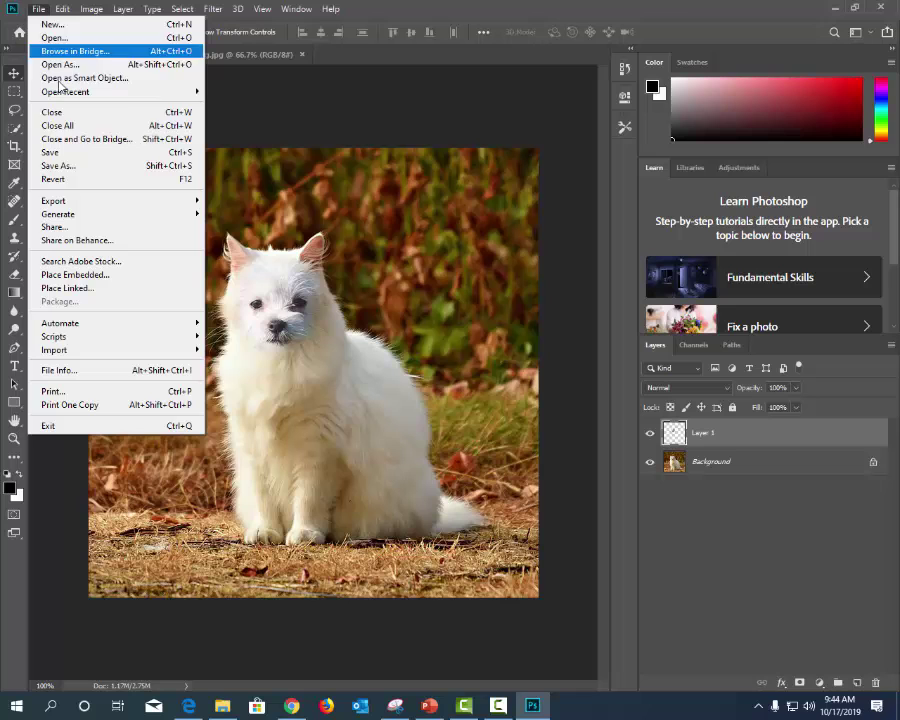
click(60, 154)
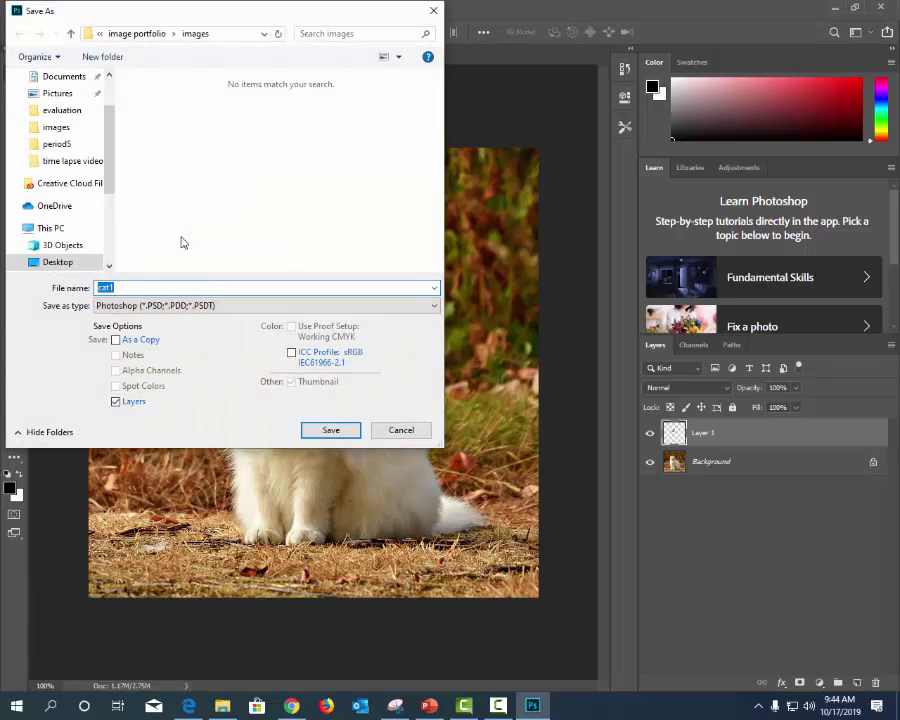
key(BackSpace)
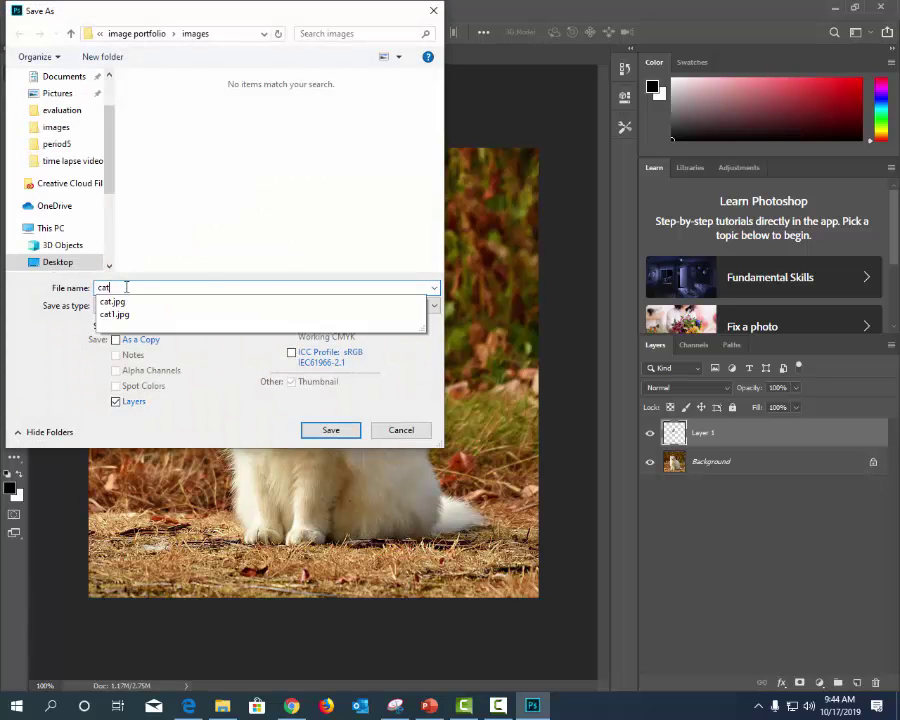
text(dog)
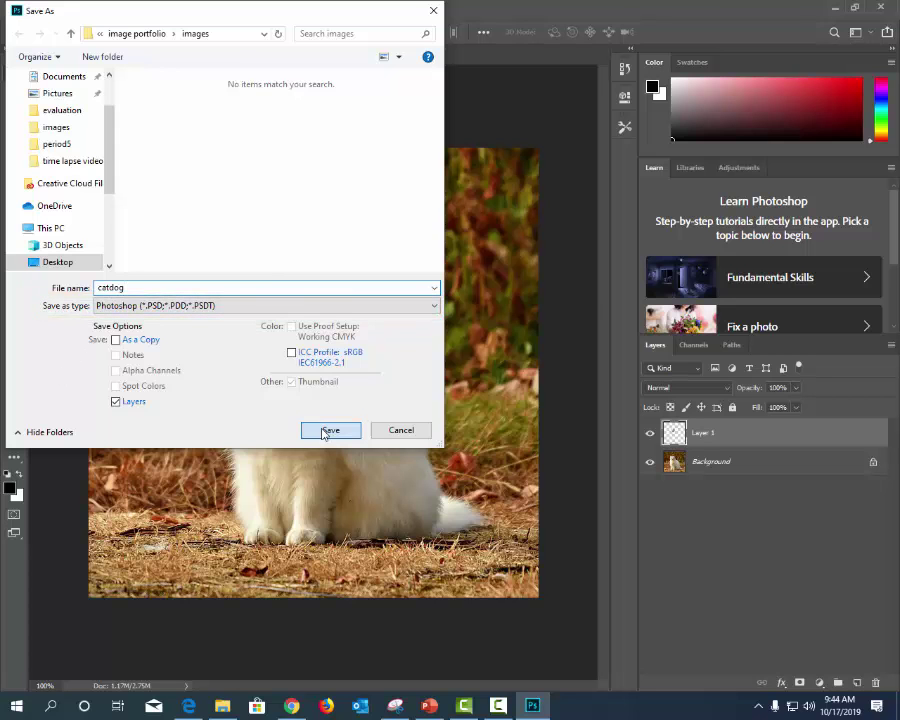
click(330, 430)
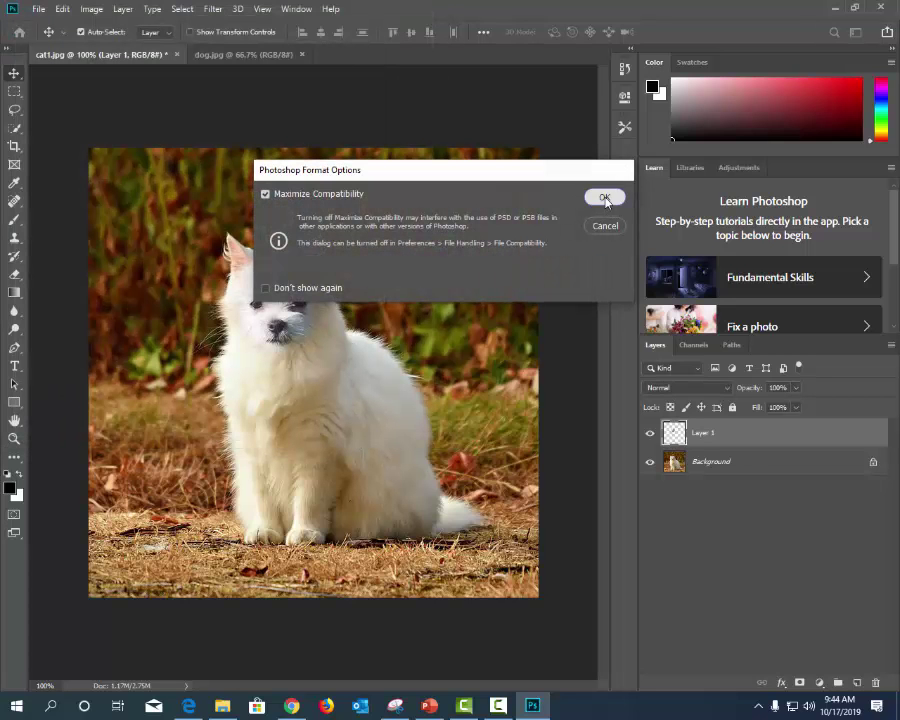
click(605, 199)
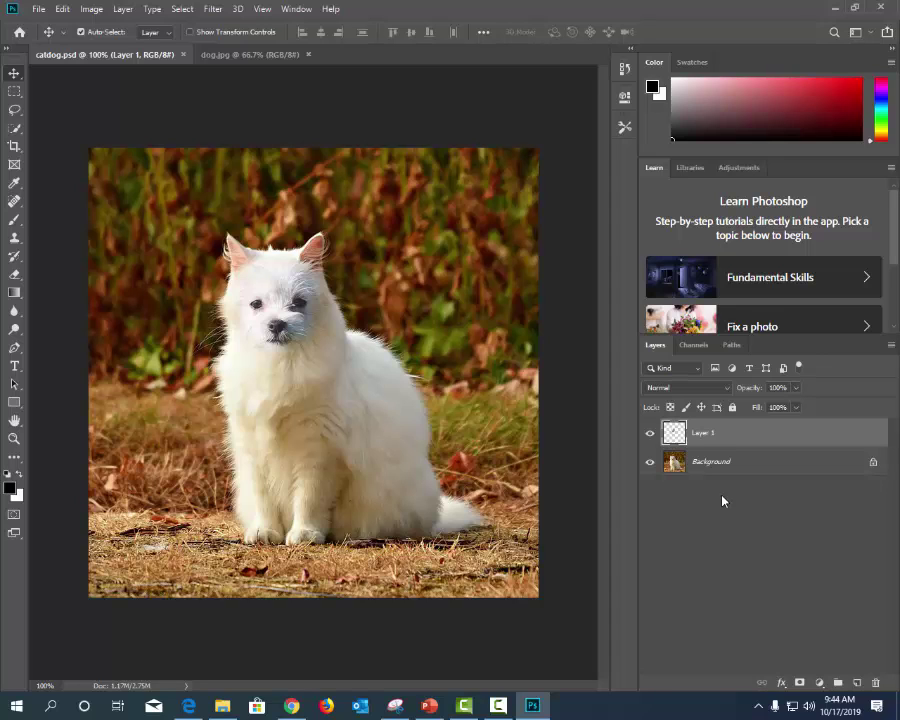
- Flatten the image into a single background layer and desaturate it to black and white
click(91, 8)
click(123, 8)
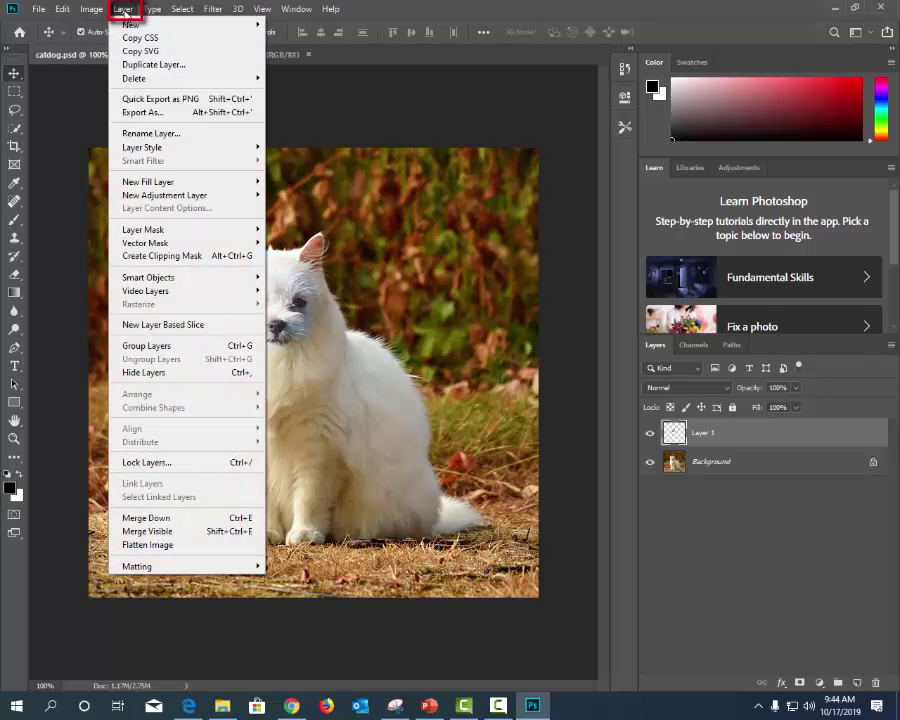
click(147, 544)
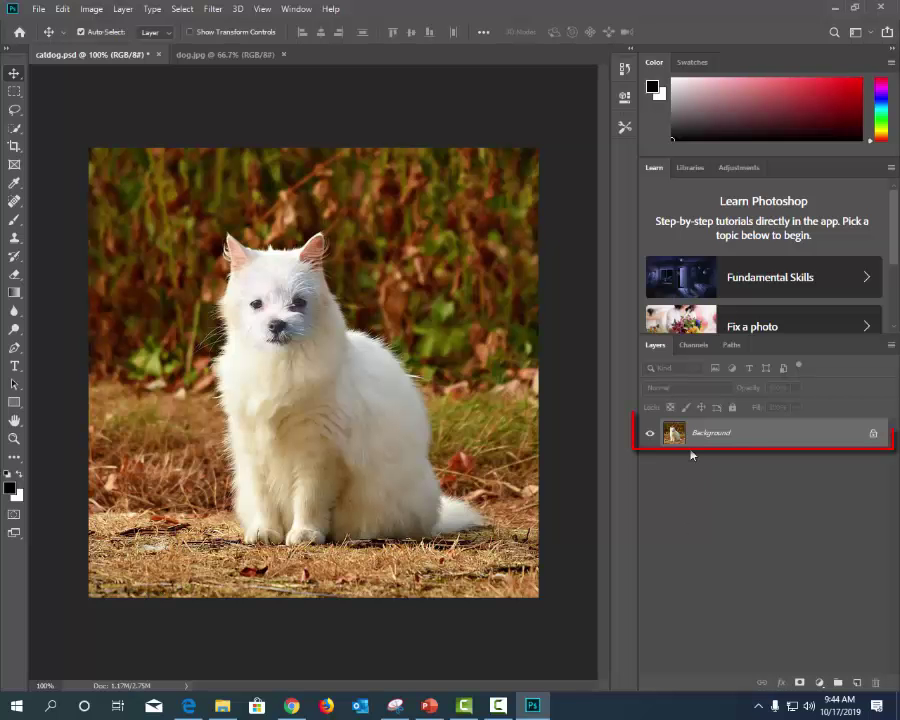
click(92, 9)
mouse_move(150, 46)
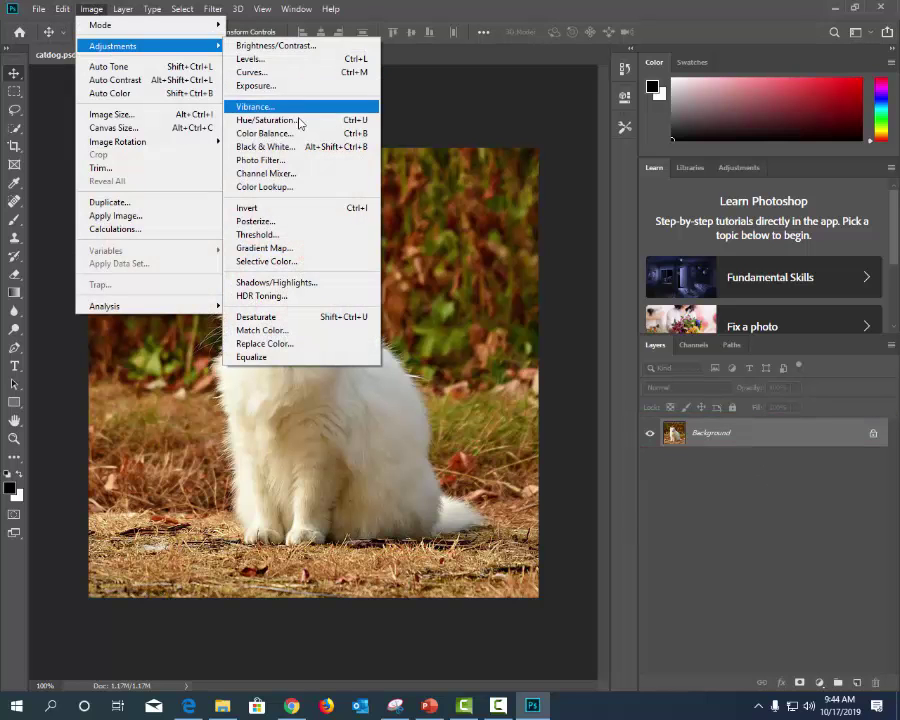
click(298, 320)
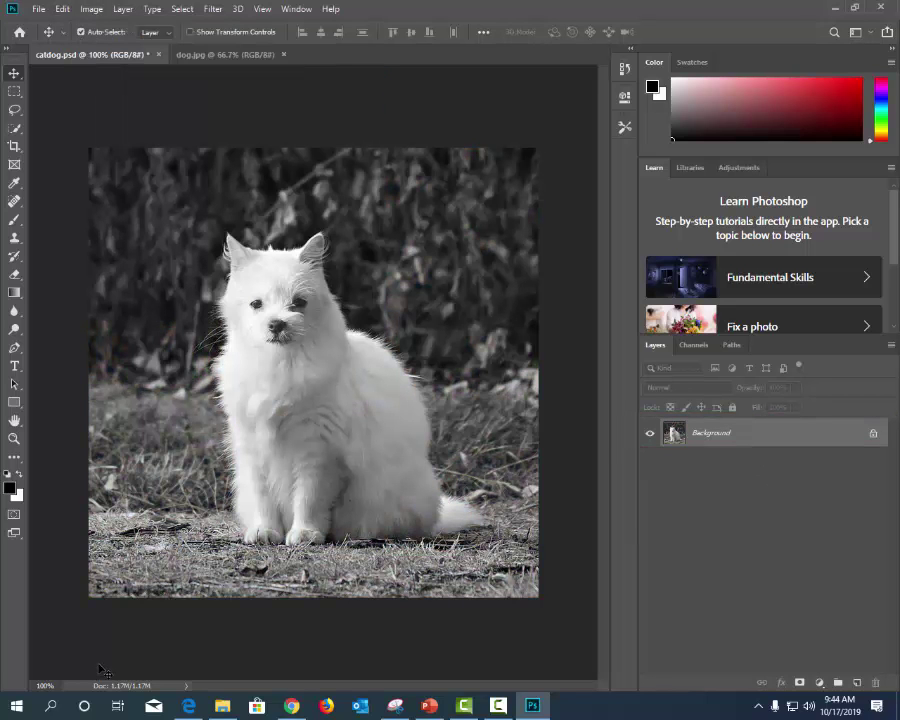
- Save a copy of the black-and-white image as a JPEG named cat2 in the images folder, at quality 8
click(38, 9)
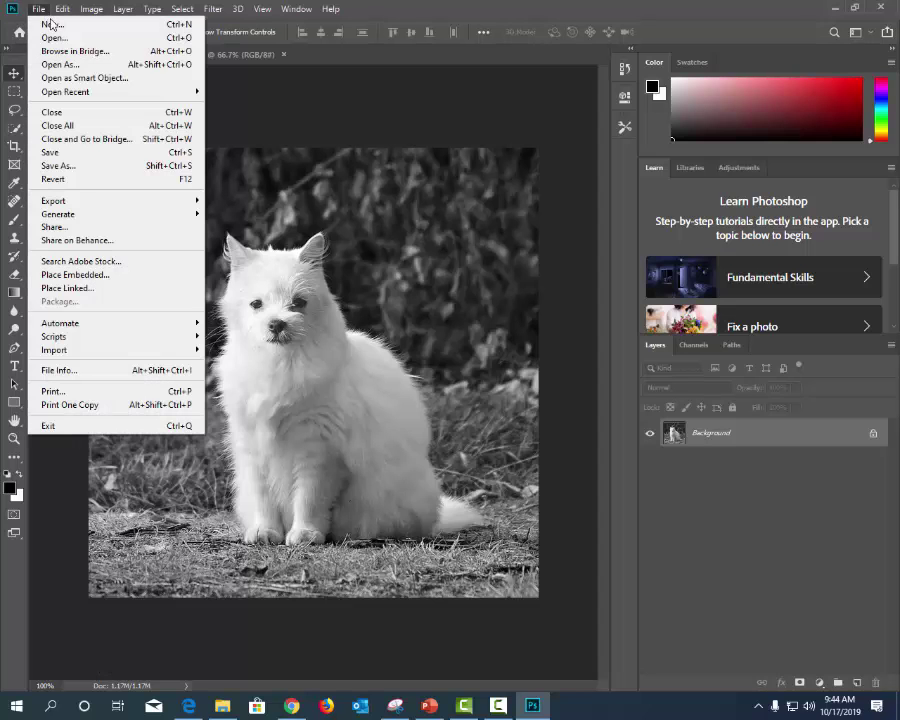
click(83, 167)
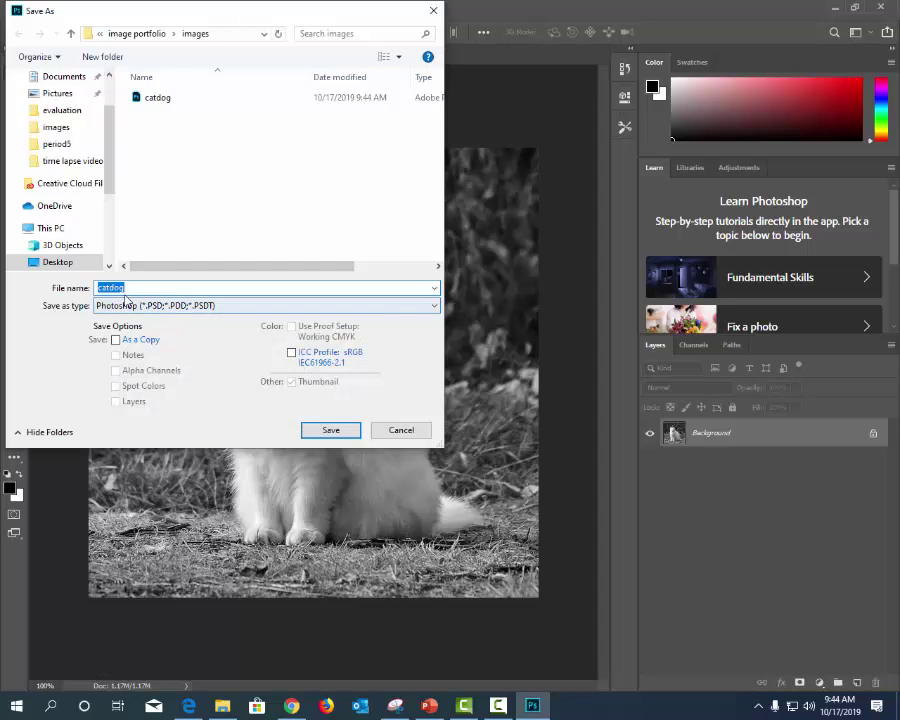
click(168, 288)
key(BackSpace)
key(BackSpace)
key(BackSpace)
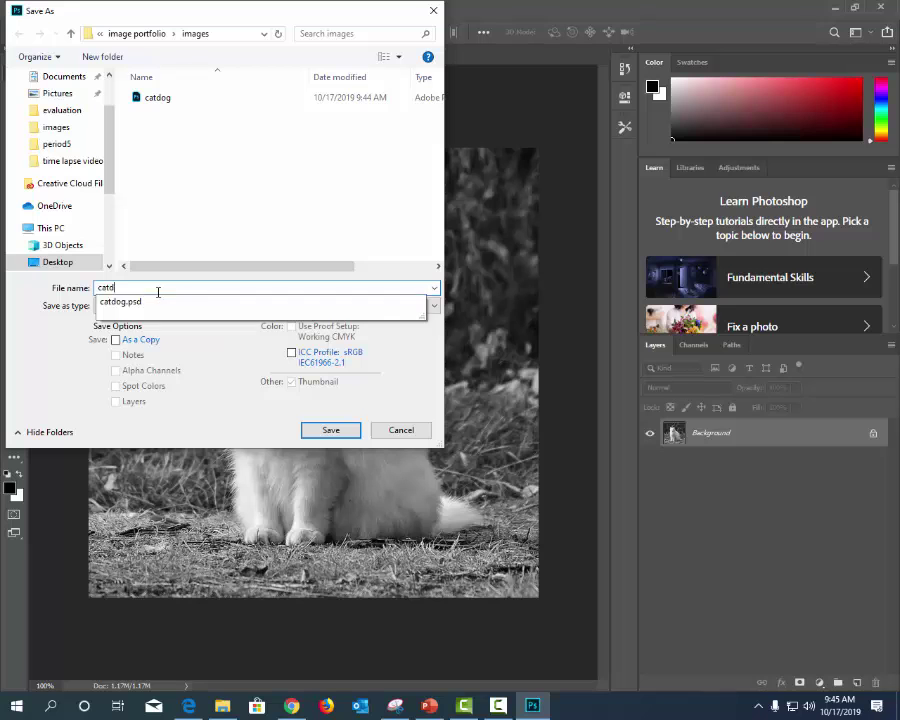
text(2)
click(148, 306)
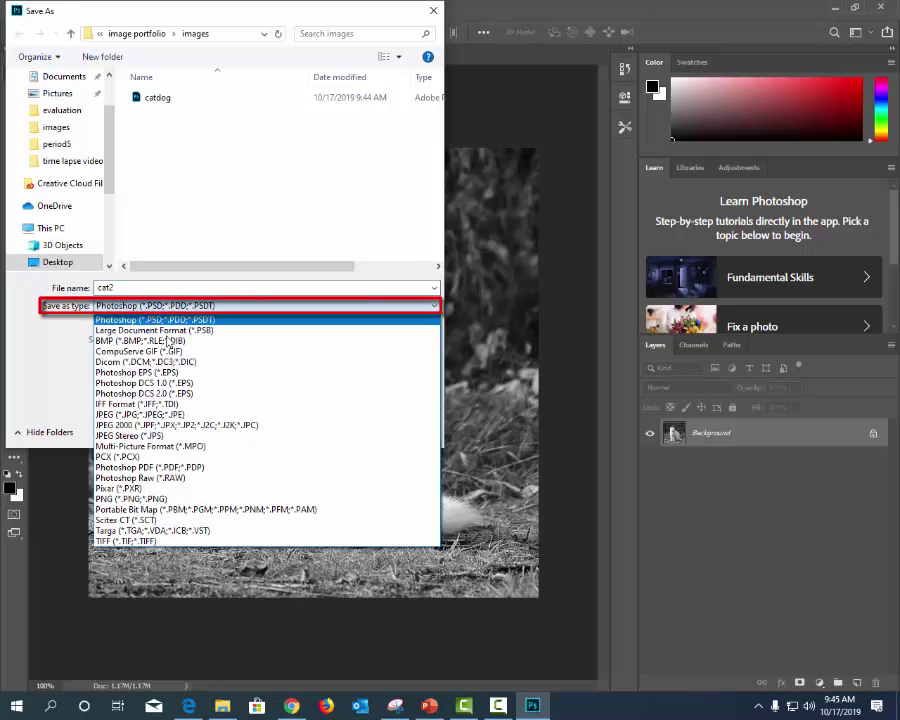
click(140, 414)
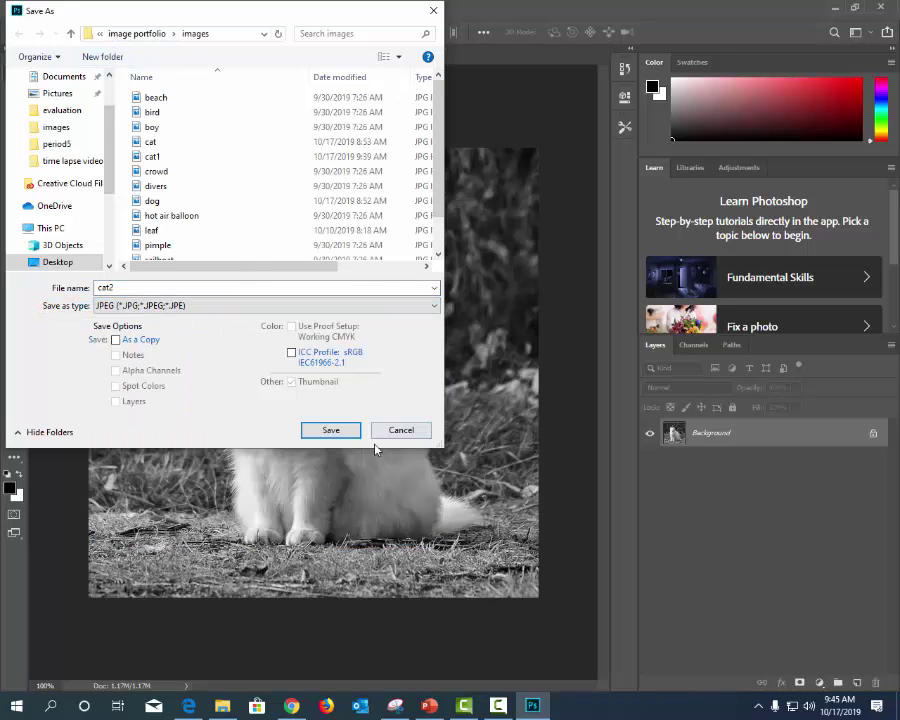
click(325, 432)
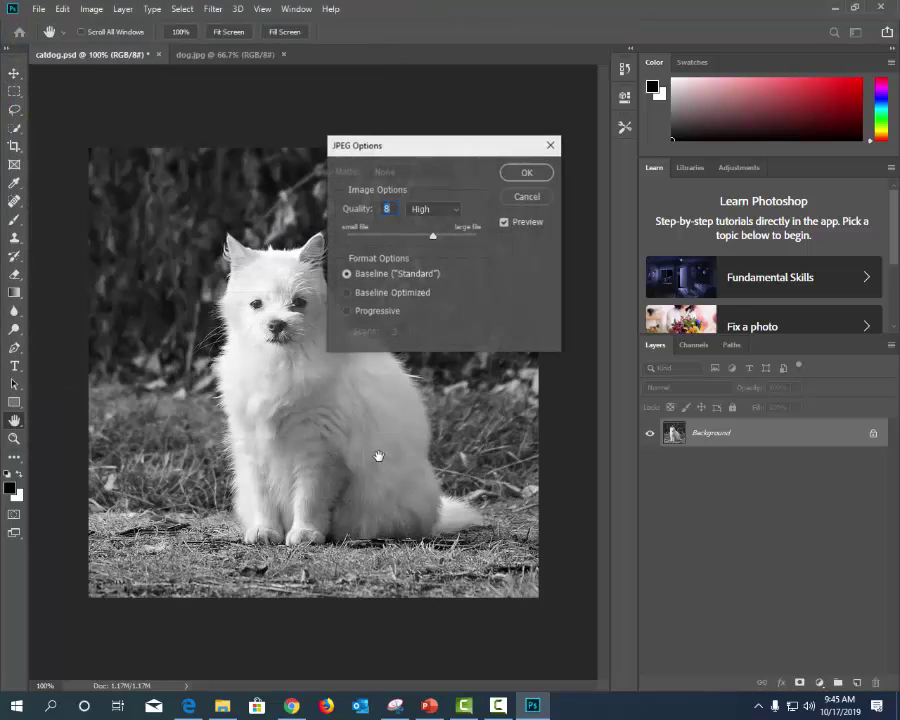
click(520, 173)
- Switch to PowerPoint and fill the After shape on slide 3 with the cat2 picture from the images folder
click(429, 706)
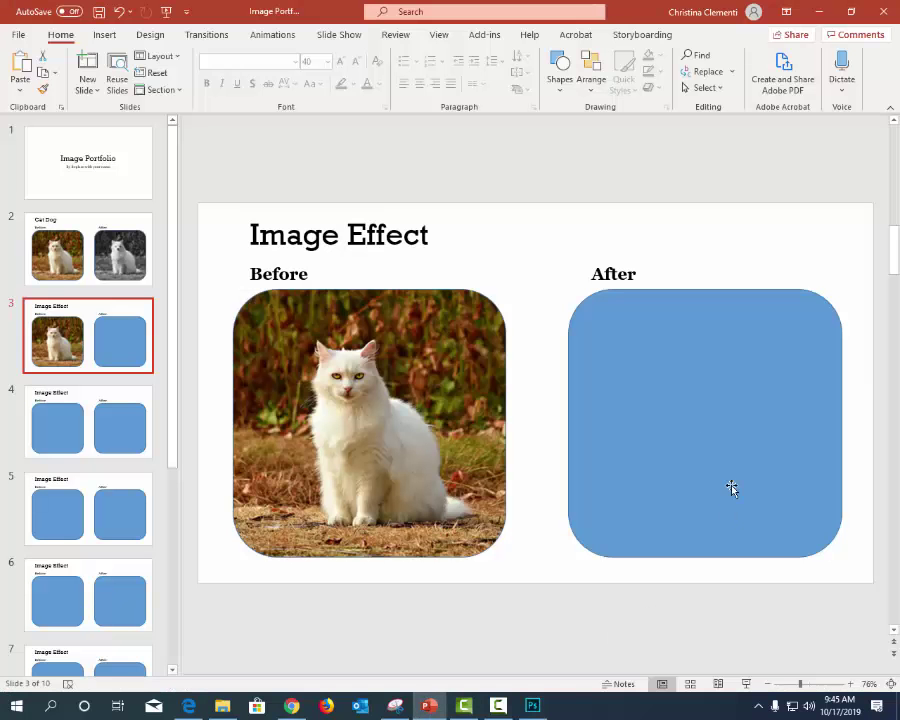
click(684, 365)
right_click(689, 287)
key(Escape)
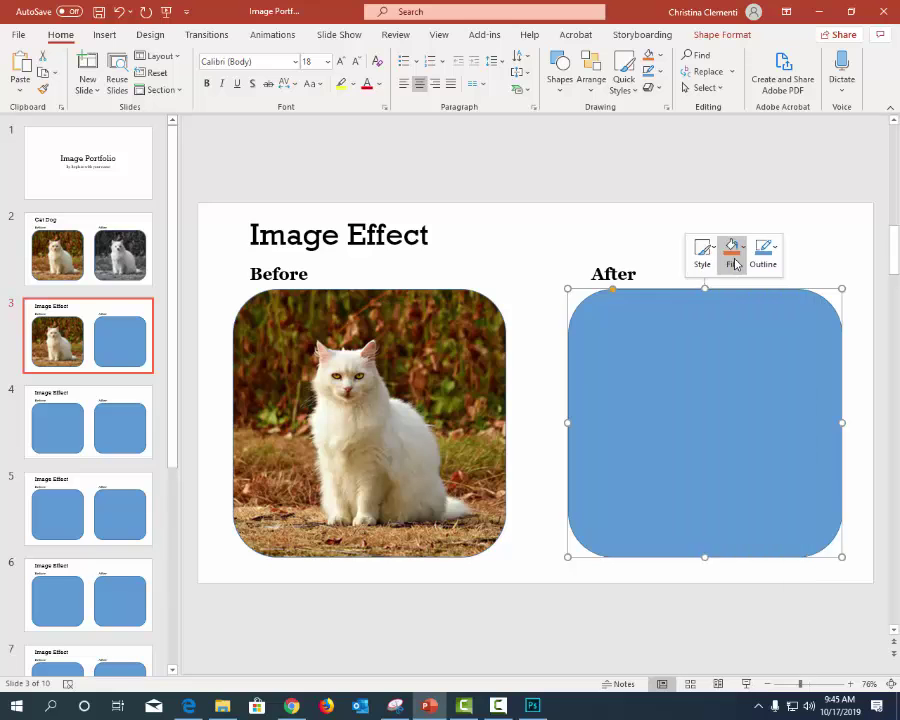
click(317, 343)
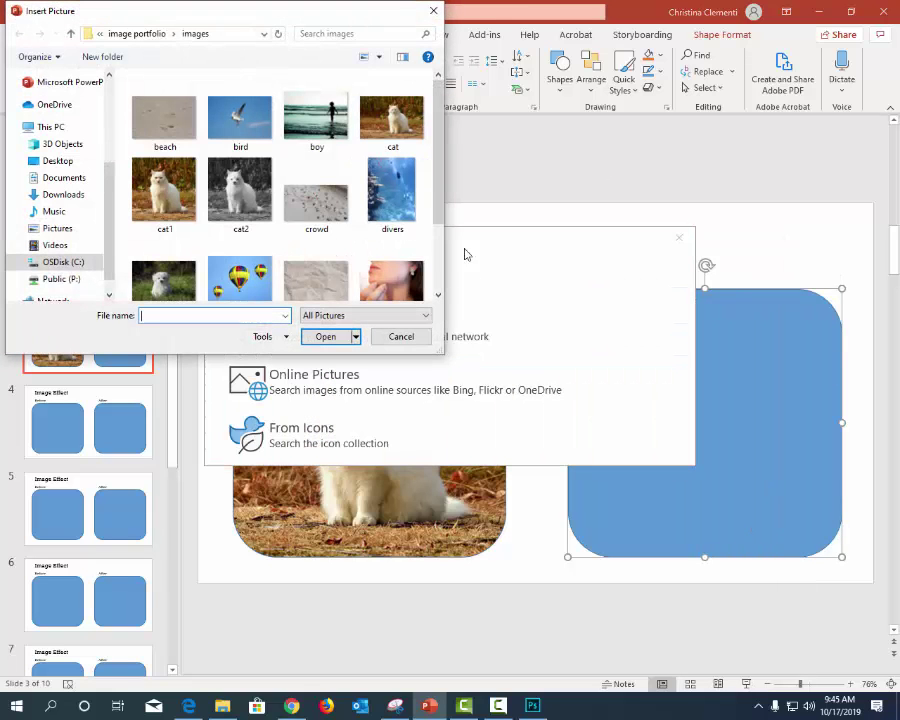
scroll(438, 180, down, 1)
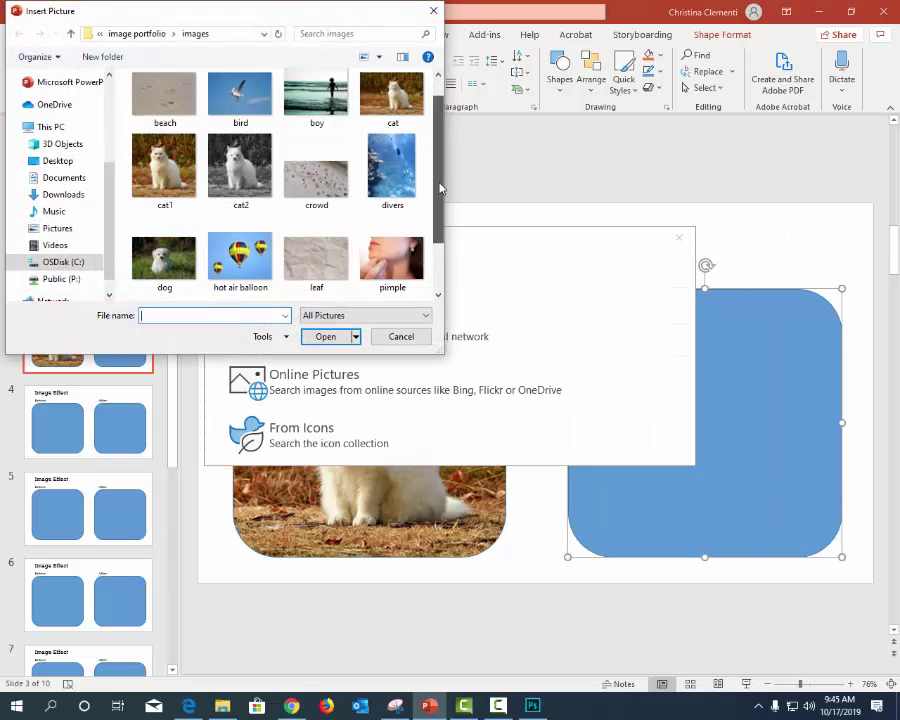
double_click(240, 152)
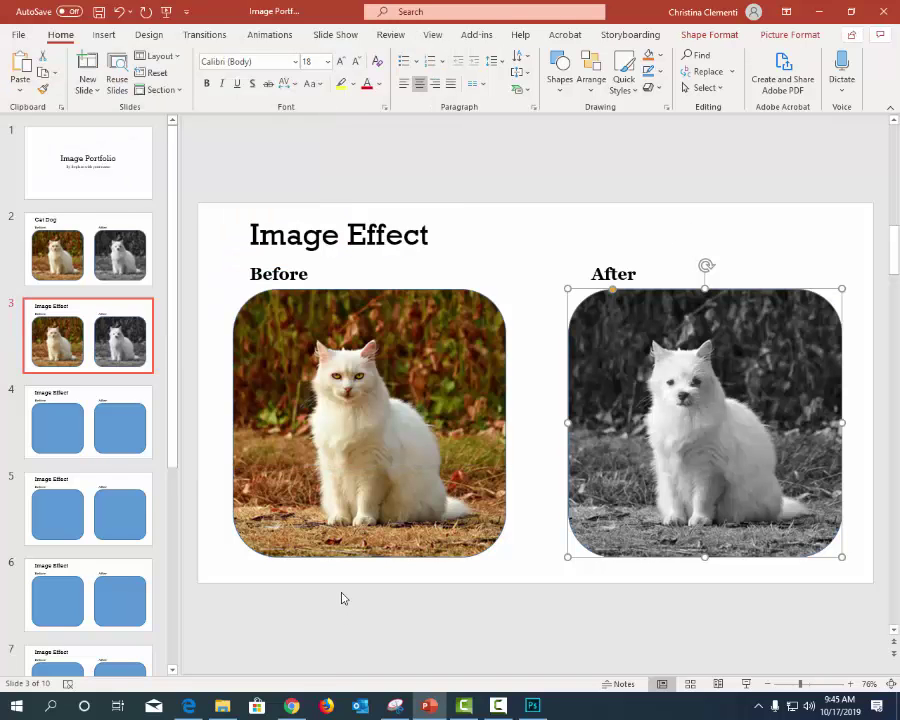